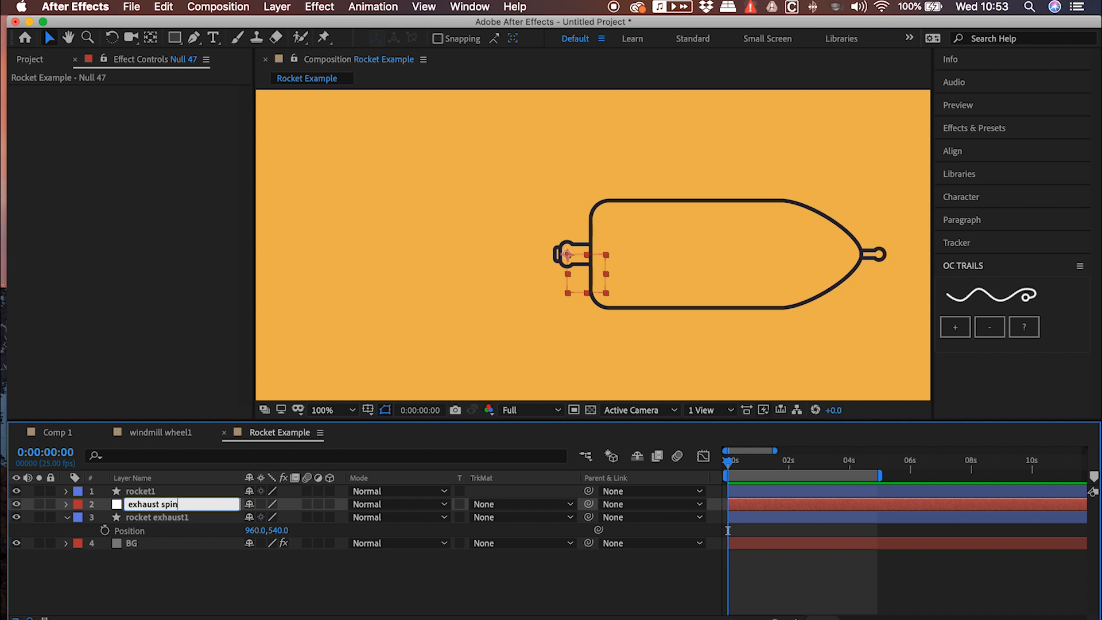
# Name the null layer "exhaust spin" and parent the rocket exhaust1 layer to it
pyautogui.press('Return')
pyautogui.moveTo(144, 518); pyautogui.dragTo(394, 427)
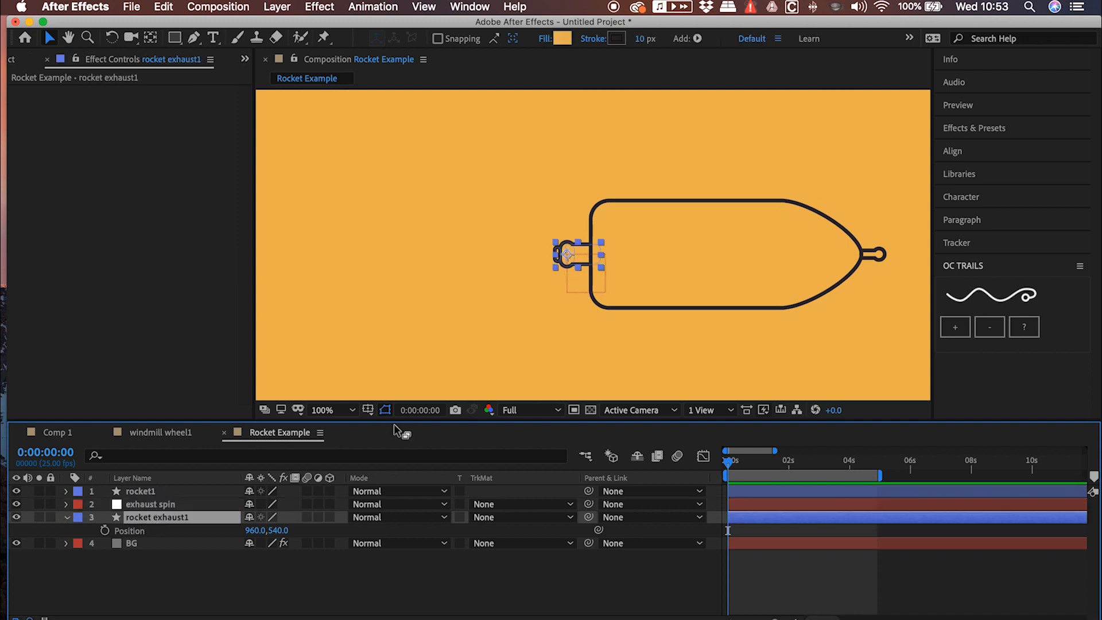
pyautogui.moveTo(589, 519); pyautogui.dragTo(188, 507)
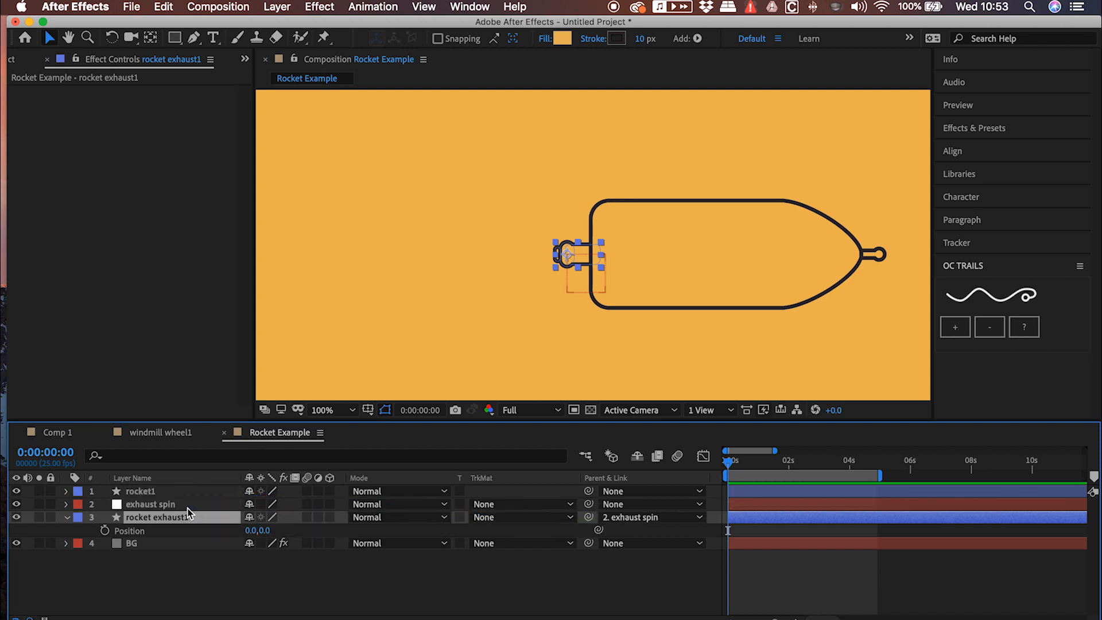
# Hide the rocket1 layer and duplicate the rocket exhaust1 layer three times
pyautogui.click(17, 491)
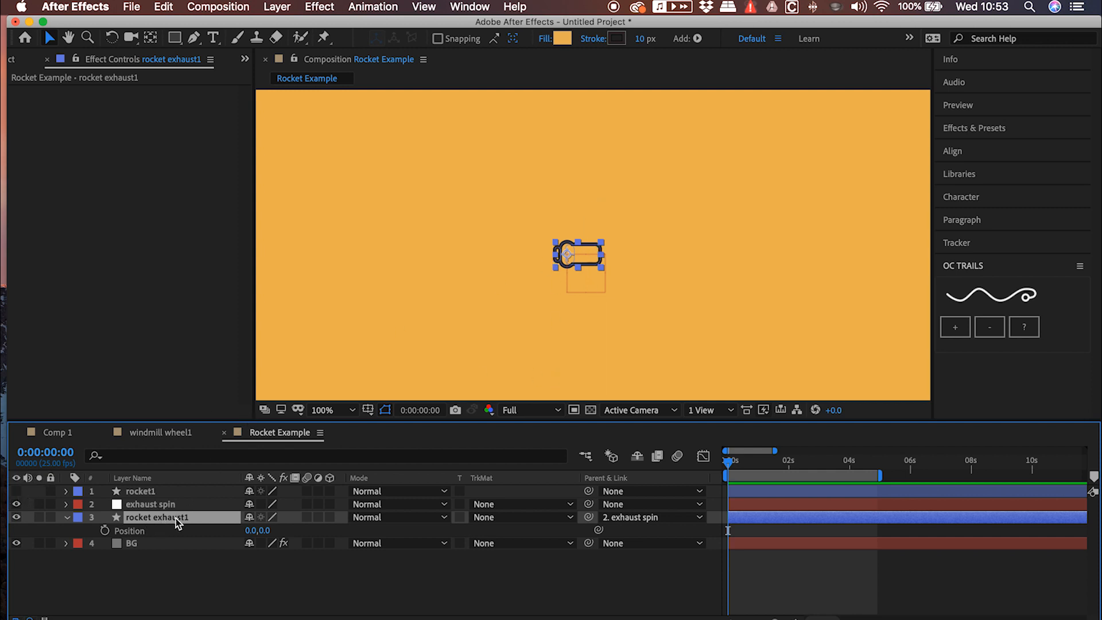
pyautogui.press('super+d')
pyautogui.press('super+d')
pyautogui.press('super+d')
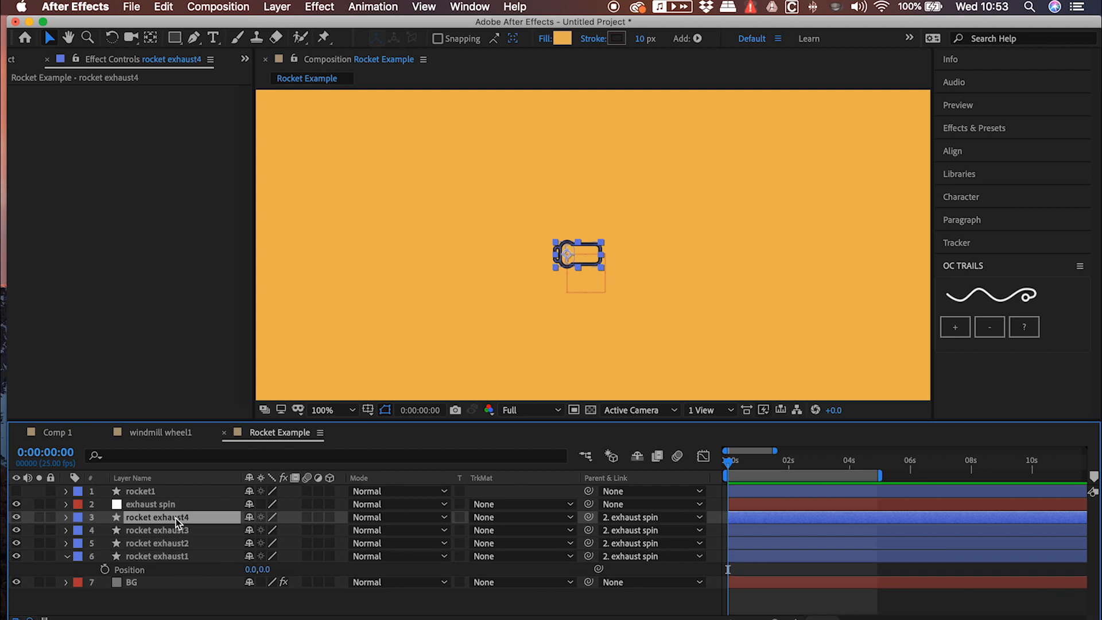
# Reveal the position of all four exhaust layers, setting X to 100 for rocket exhaust4 and -100 for rocket exhaust3
pyautogui.keyDown('shift'); pyautogui.click(168, 557); pyautogui.keyUp('shift')
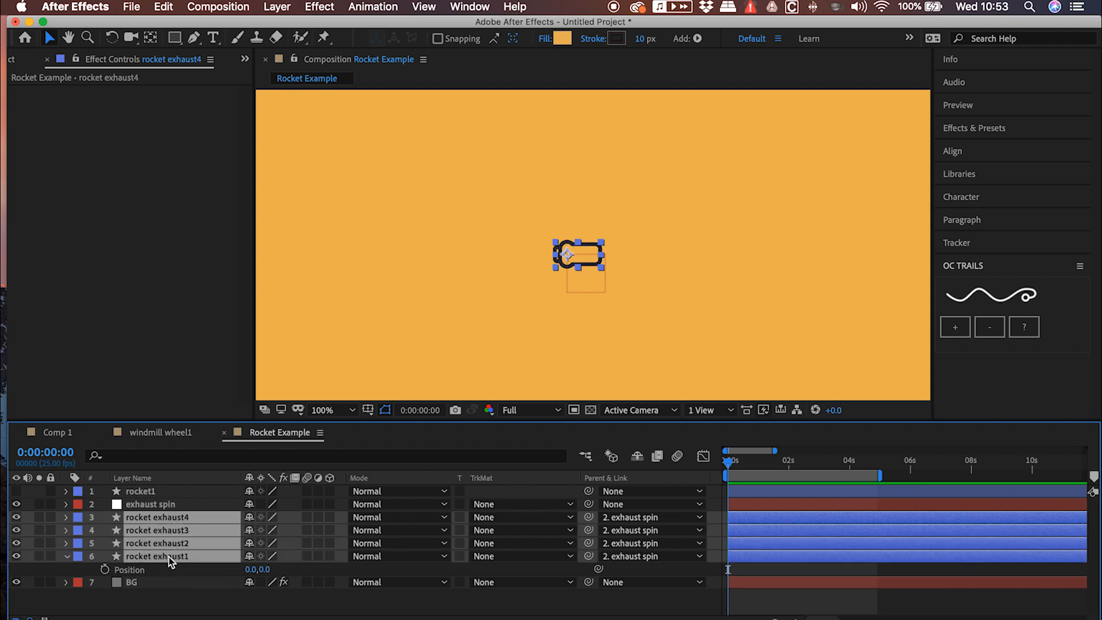
pyautogui.press('p')
pyautogui.click(294, 531)
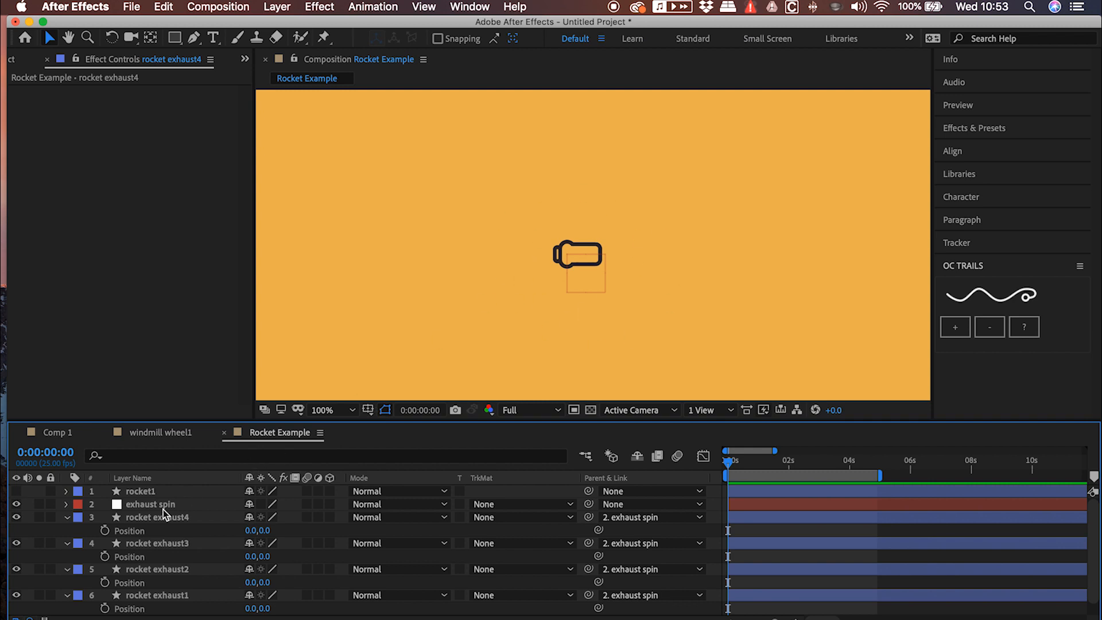
pyautogui.click(245, 530)
pyautogui.write('100')
pyautogui.press('Return')
pyautogui.click(250, 556)
pyautogui.write('-100')
pyautogui.press('Return')
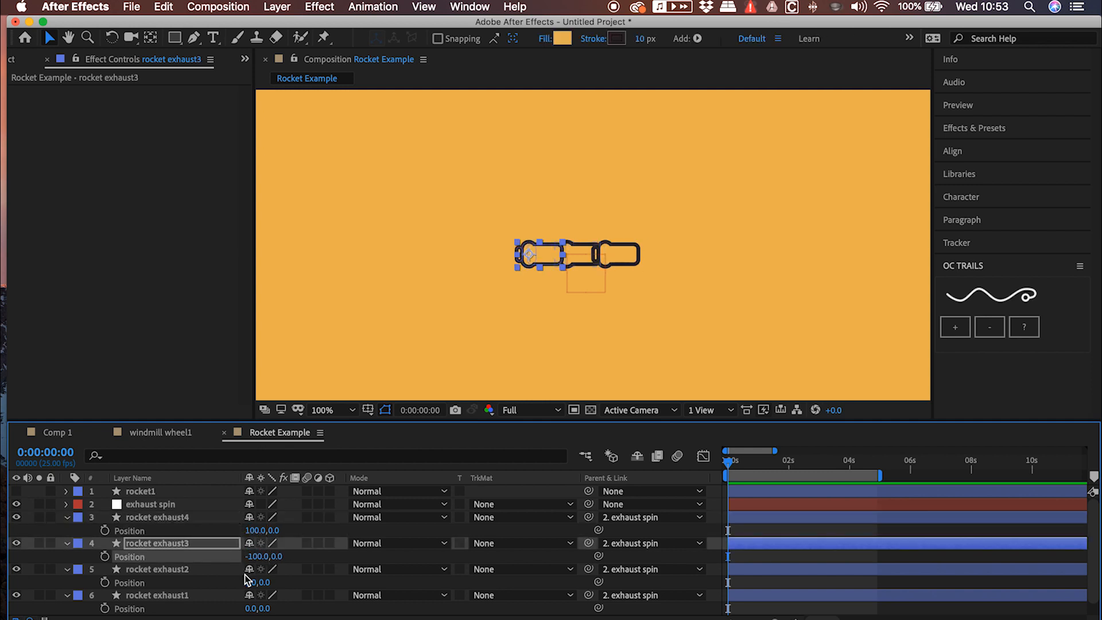
# Set the Y position of rocket exhaust2 to 100 and of rocket exhaust1 to -100
pyautogui.click(268, 581)
pyautogui.press('Tab')
pyautogui.press('Tab')
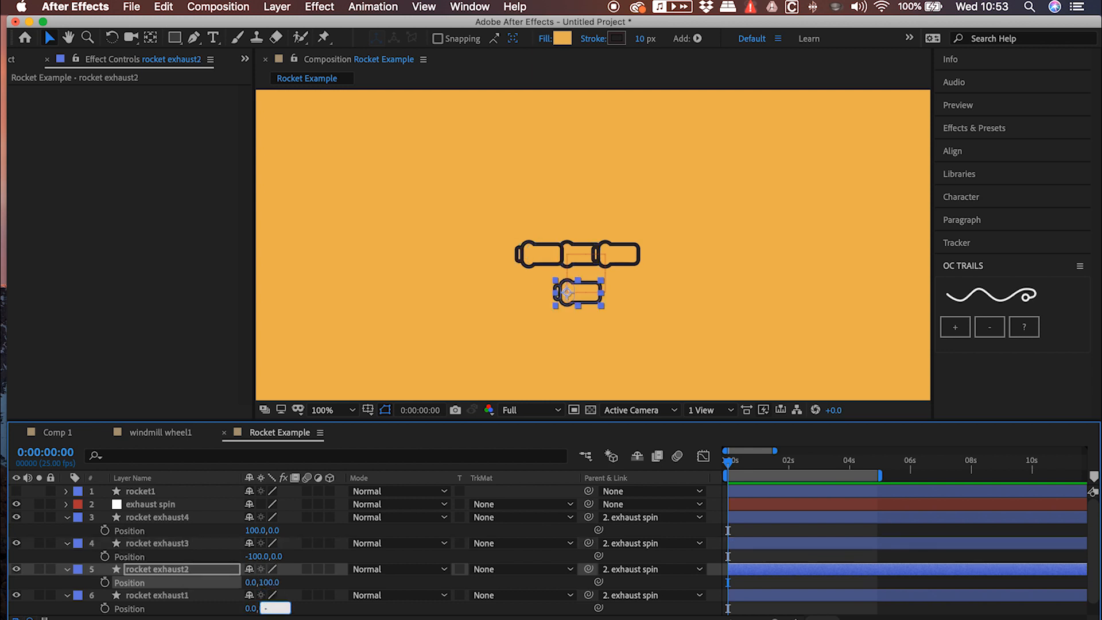
pyautogui.write('-100')
pyautogui.press('Return')
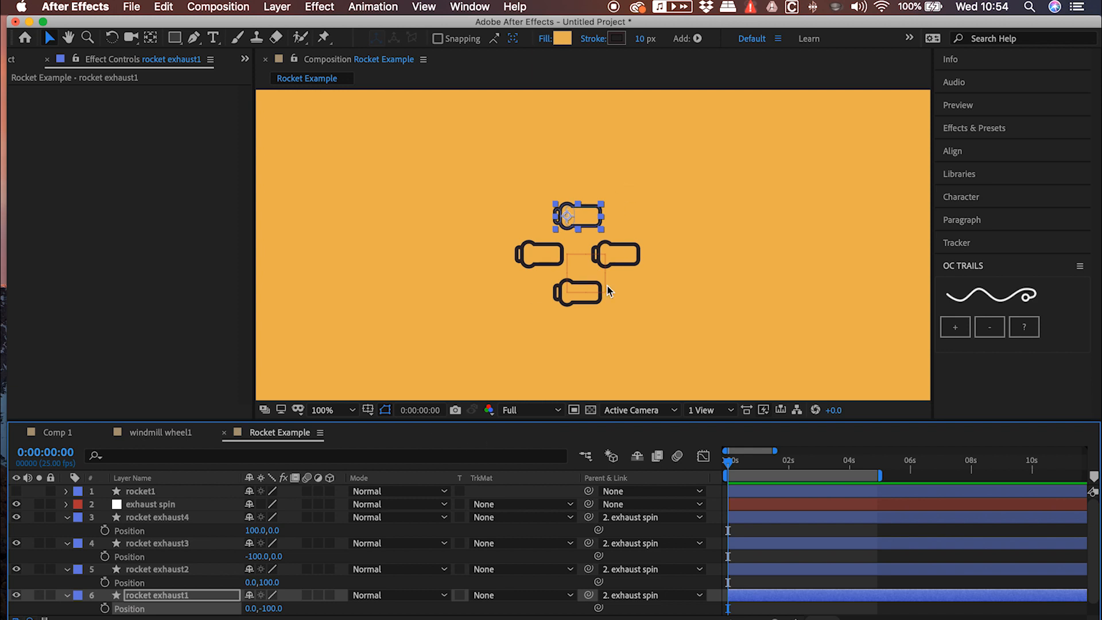
# Try out the 2D rotation of the exhaust spin null and return it to 0°
pyautogui.click(145, 516)
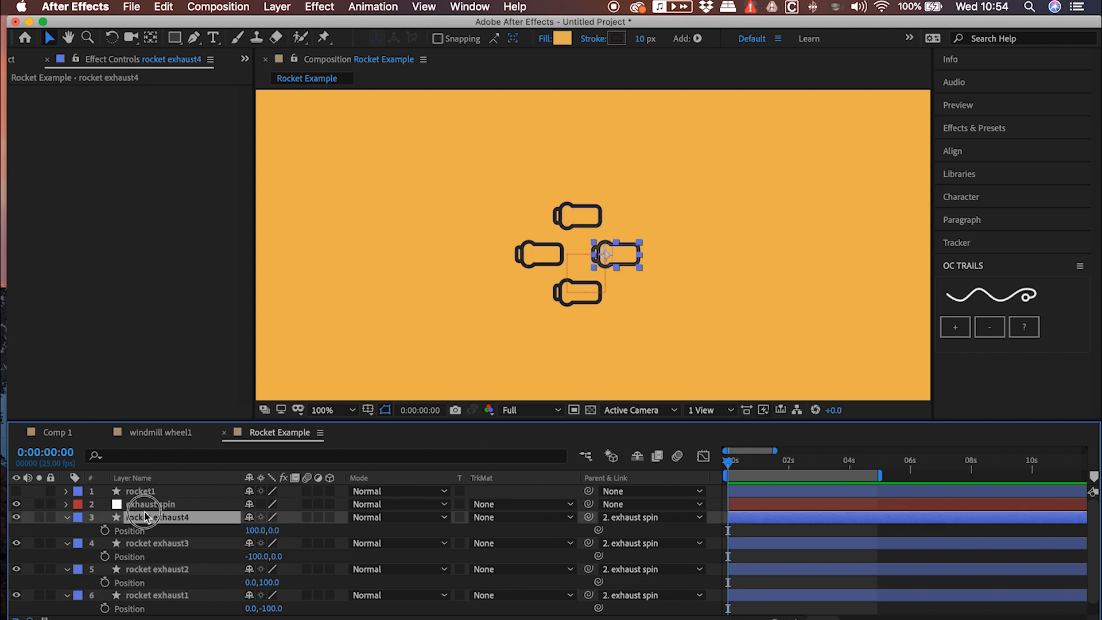
pyautogui.click(160, 505)
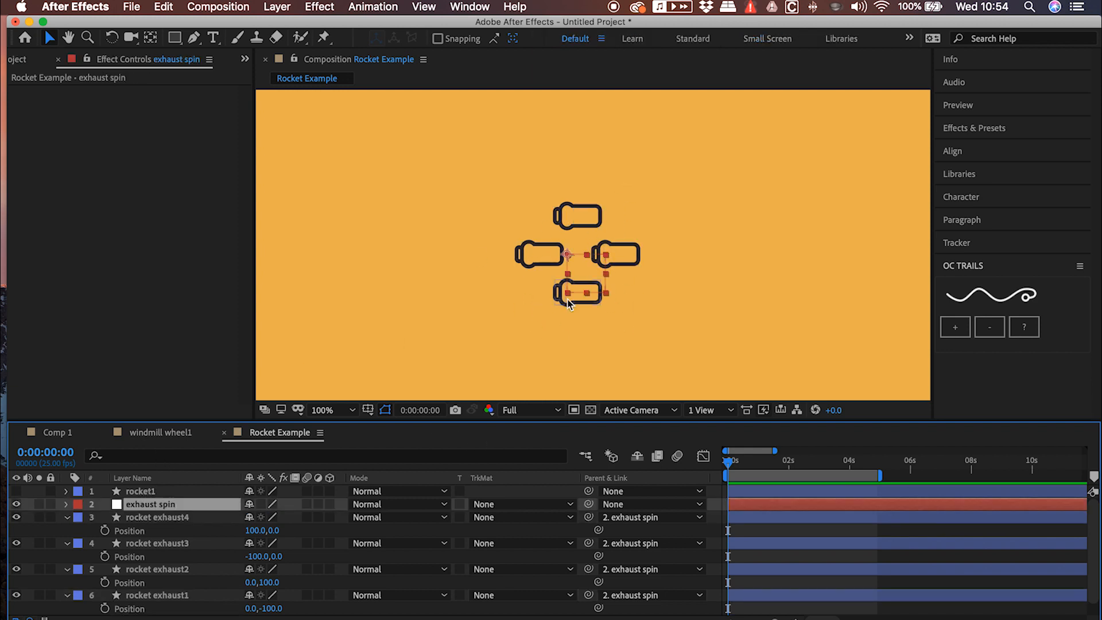
pyautogui.press('r')
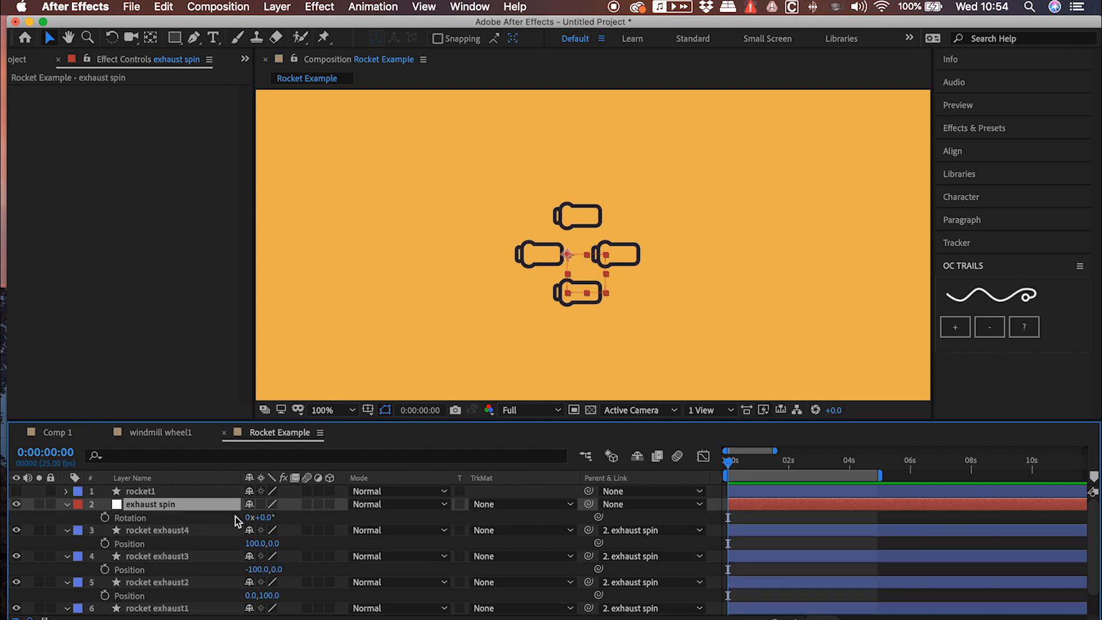
pyautogui.moveTo(267, 520); pyautogui.dragTo(242, 491)
# Make the exhaust spin null and the four rocket exhaust layers 3D layers
pyautogui.scroll(-1, 149, 563)
pyautogui.keyDown('shift'); pyautogui.click(160, 597); pyautogui.keyUp('shift')
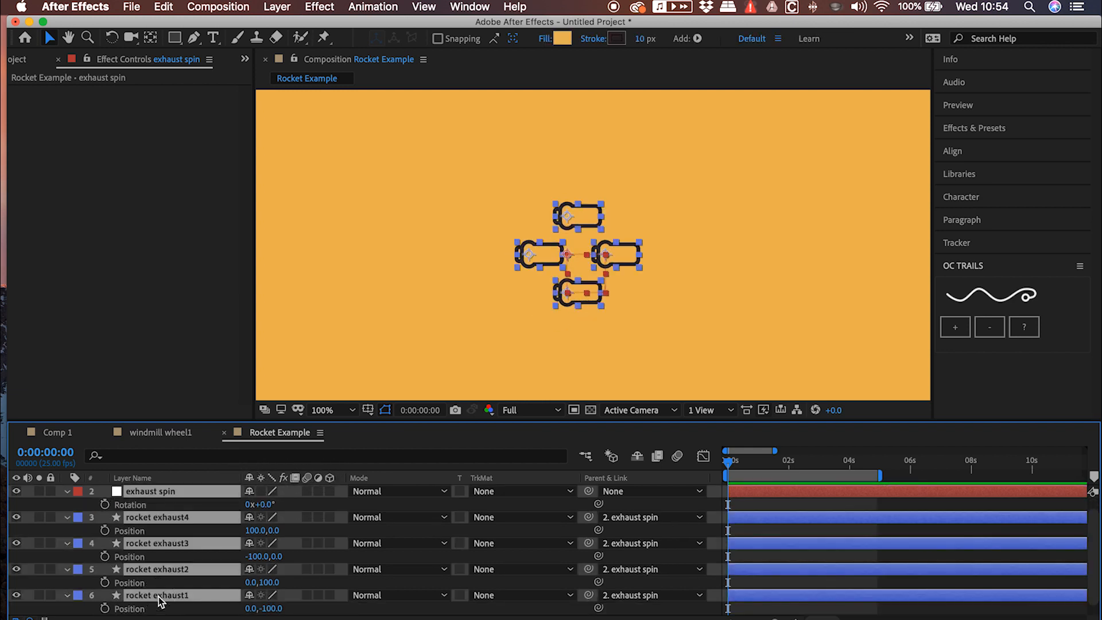
pyautogui.click(329, 492)
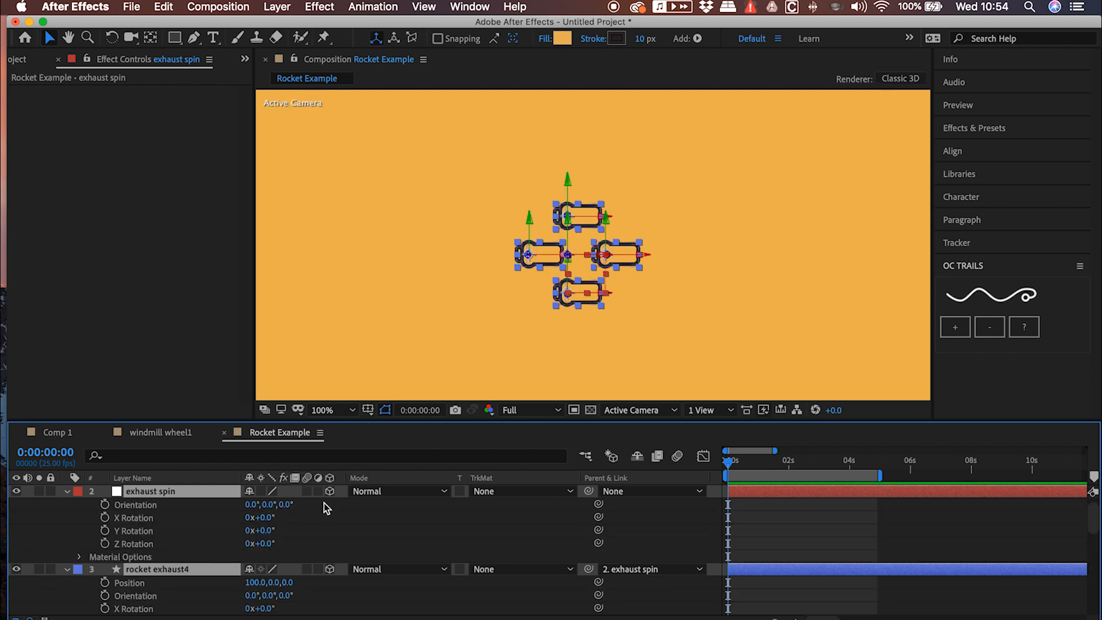
# Add a two-node camera layer above the exhaust spin null, keeping the offered camera settings
pyautogui.scroll(1, 247, 550)
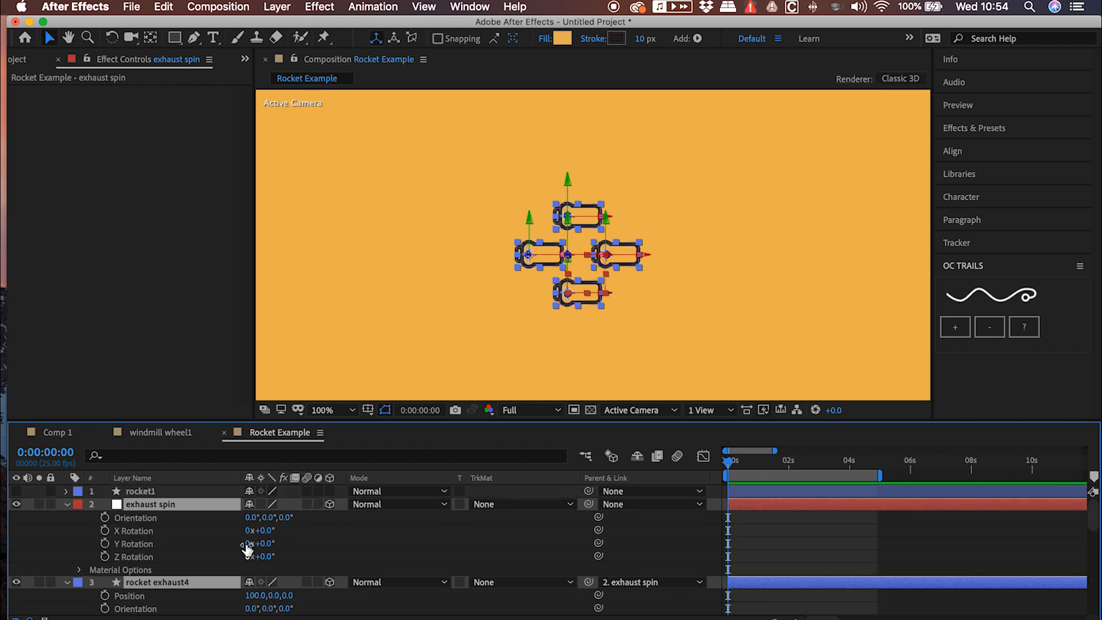
pyautogui.click(196, 497)
pyautogui.click(278, 7)
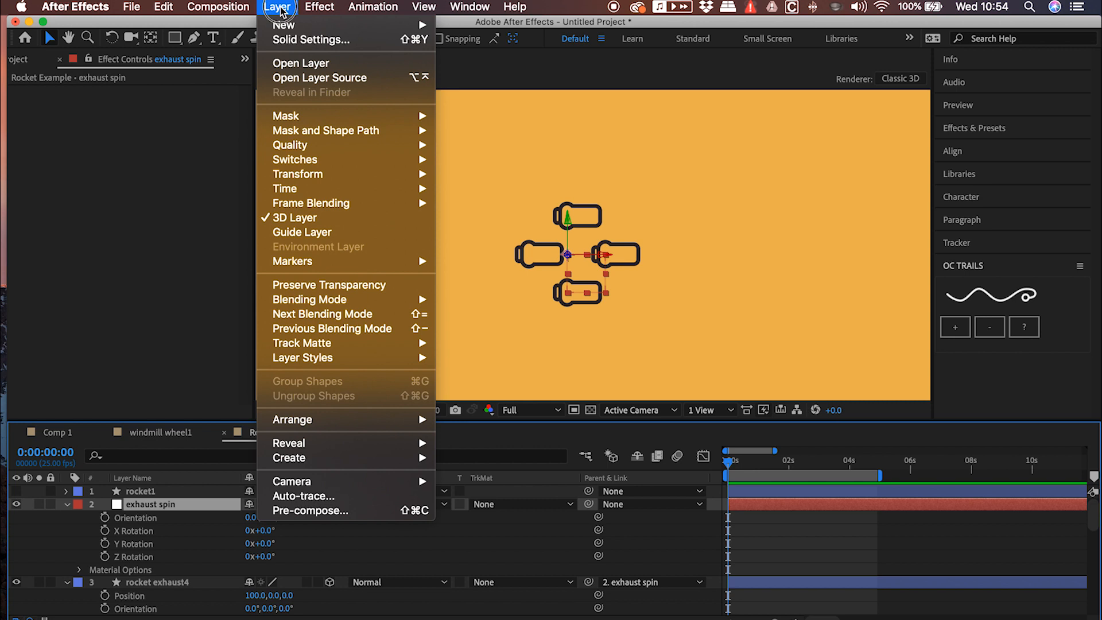
pyautogui.moveTo(287, 25)
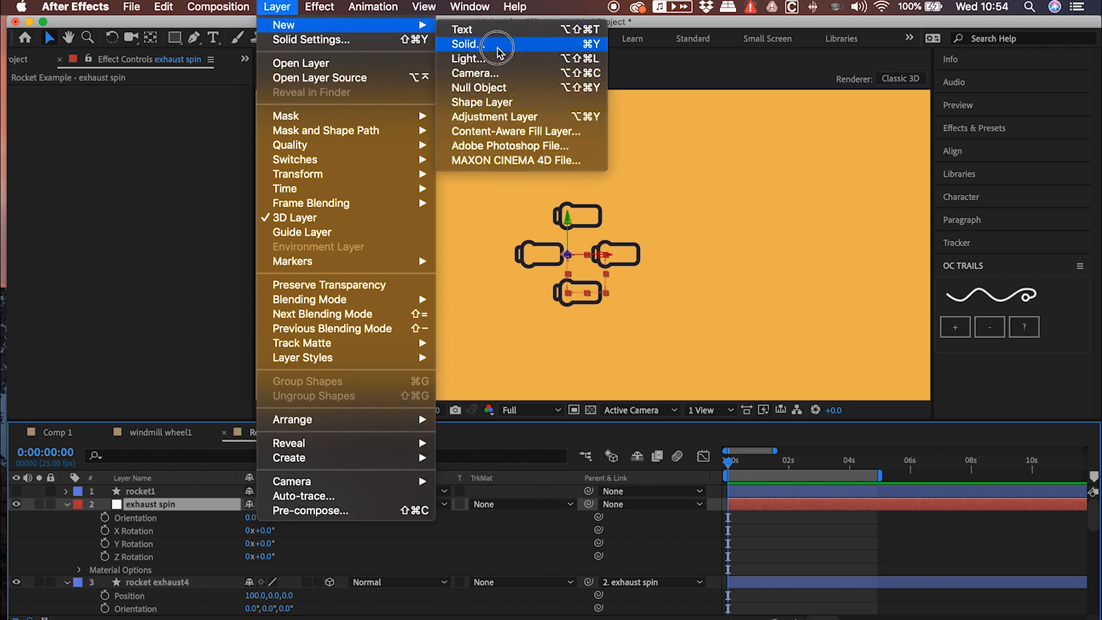
pyautogui.click(475, 73)
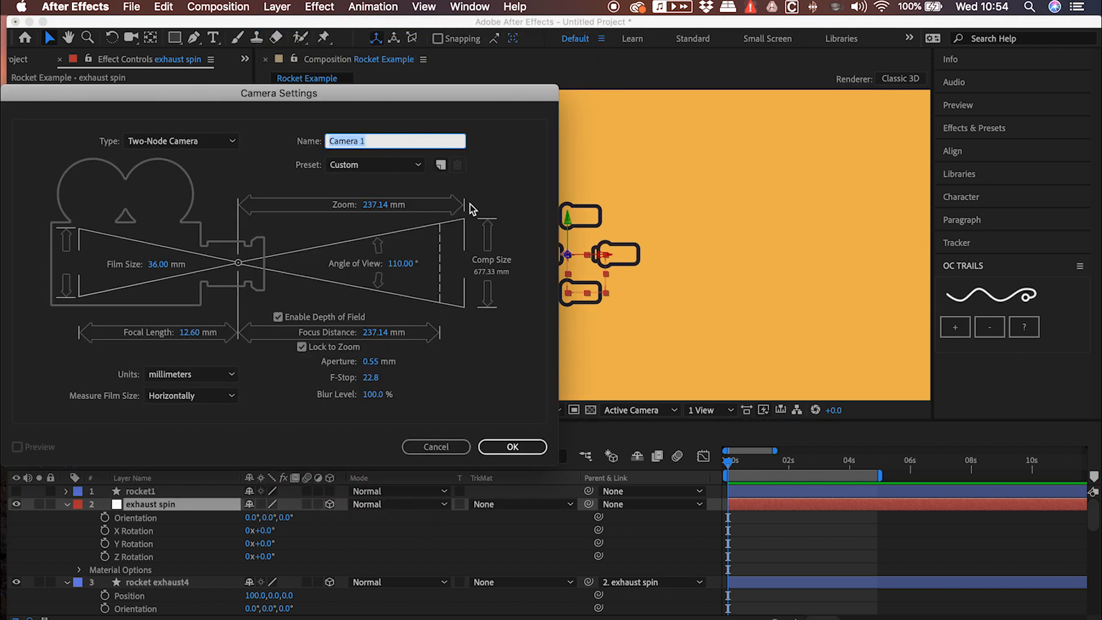
pyautogui.click(482, 452)
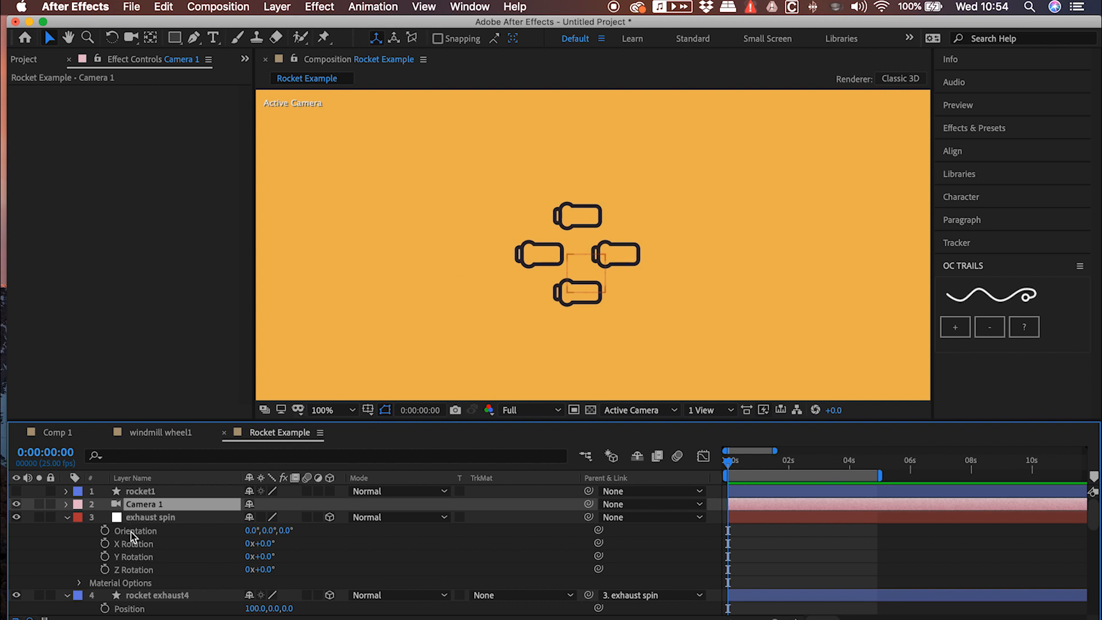
# Collapse the expanded properties of all layers in the timeline
pyautogui.scroll(-3, 131, 532)
pyautogui.click(122, 557)
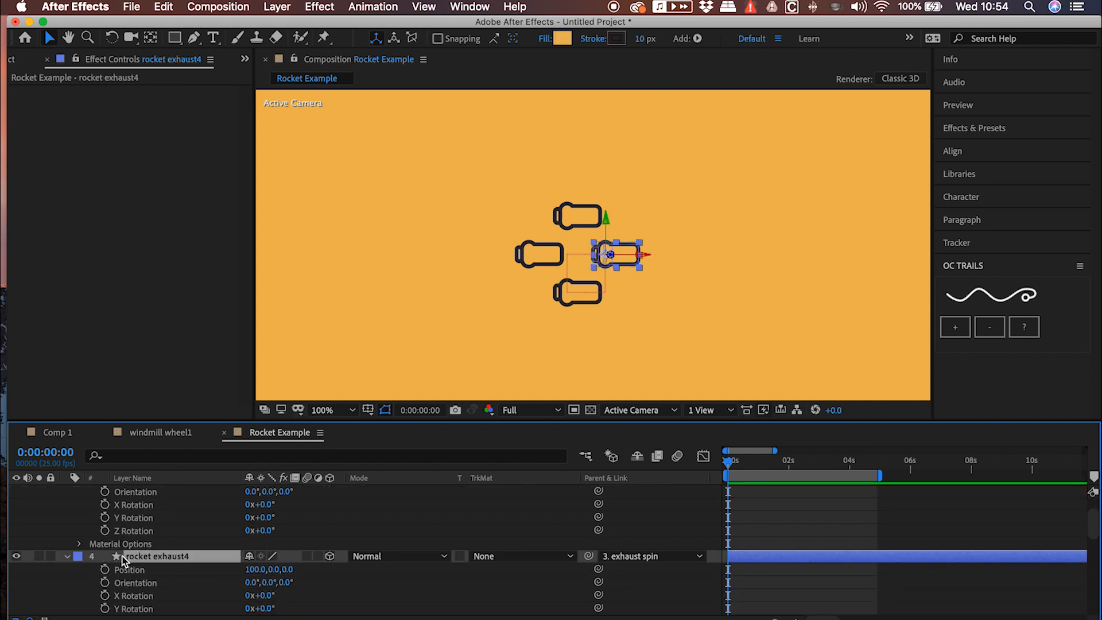
pyautogui.click(69, 557)
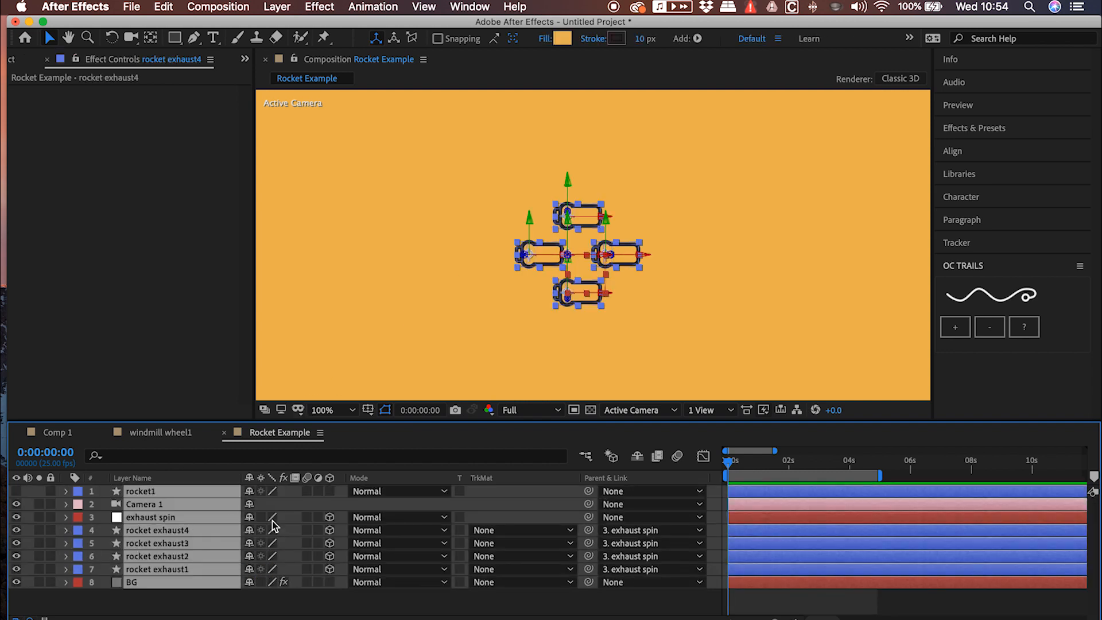
pyautogui.click(167, 615)
# Set the auto-orientation of the four rocket exhaust layers to Orient Towards Camera
pyautogui.click(185, 534)
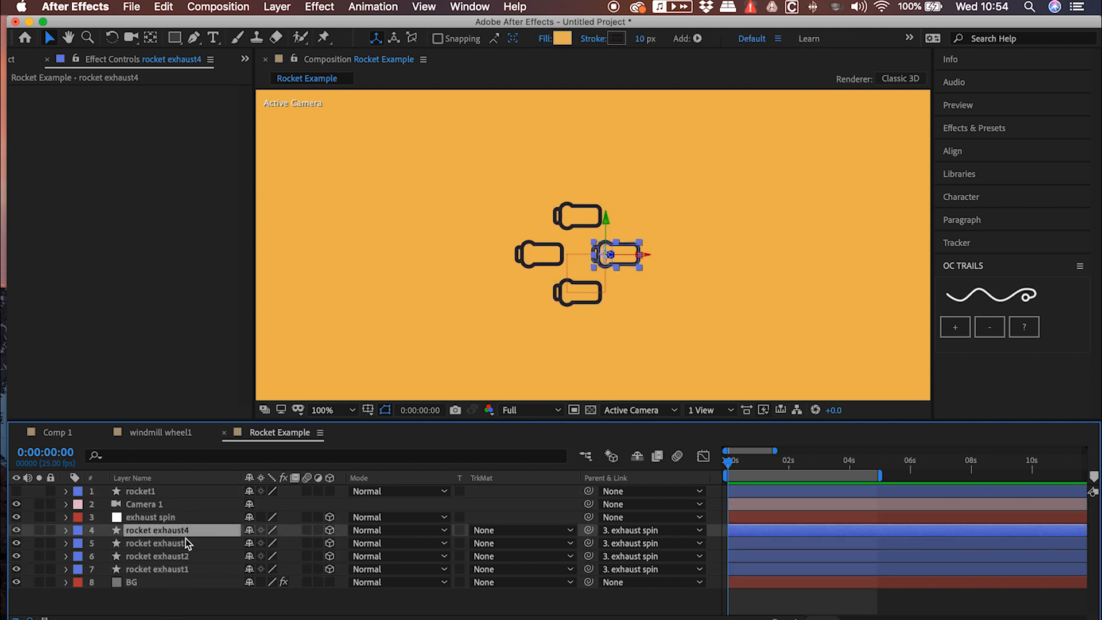
pyautogui.keyDown('shift'); pyautogui.click(179, 568); pyautogui.keyUp('shift')
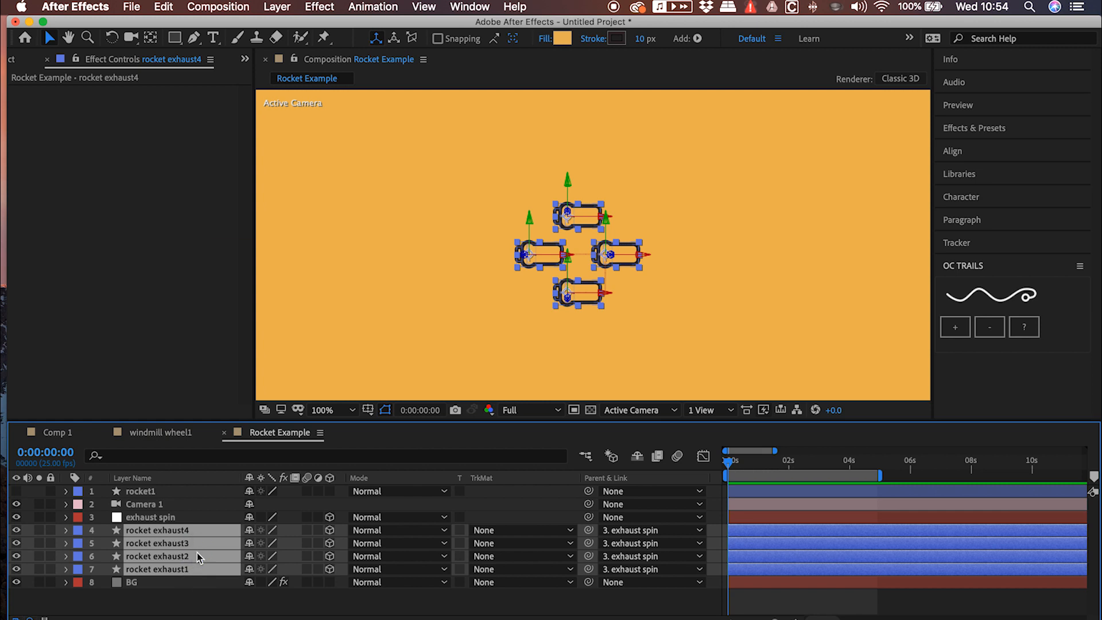
pyautogui.rightClick(198, 552)
pyautogui.moveTo(339, 270)
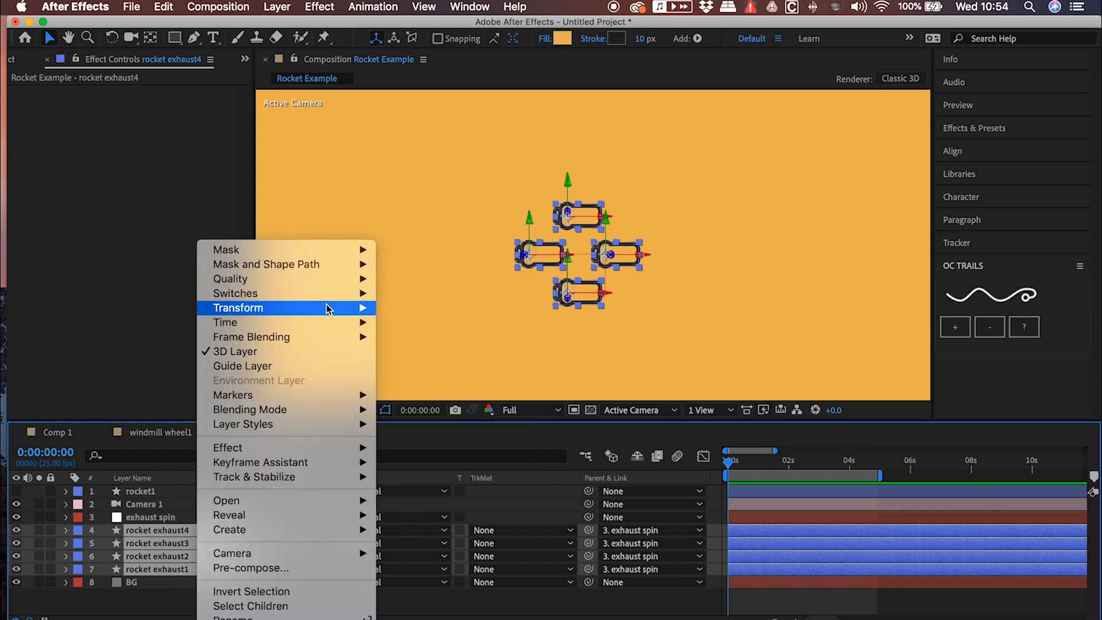
pyautogui.moveTo(330, 308)
pyautogui.click(457, 548)
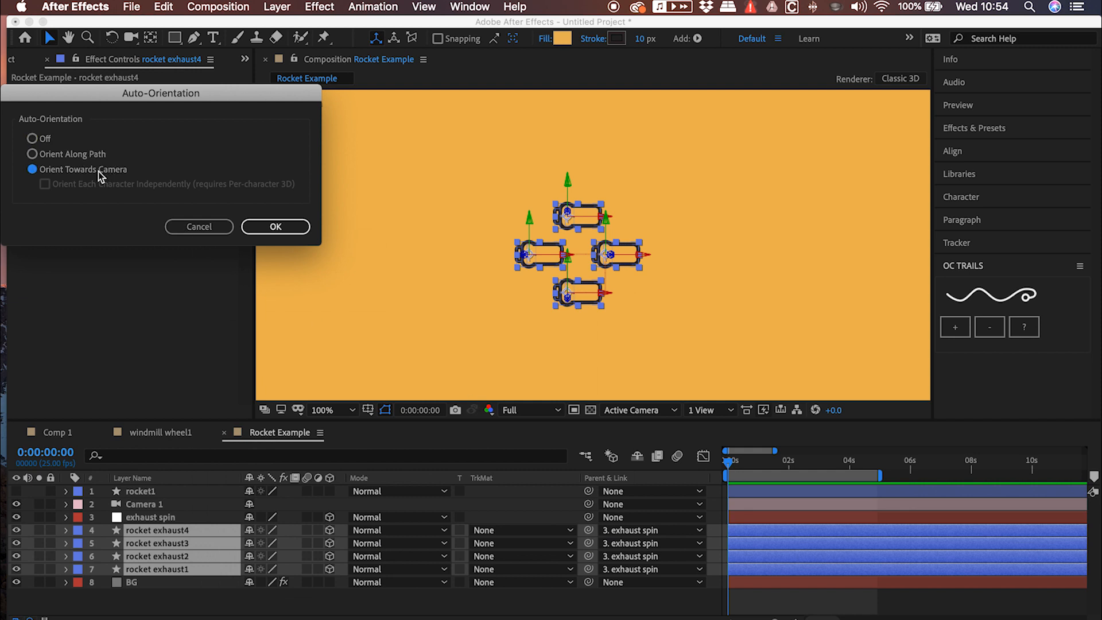
pyautogui.click(267, 227)
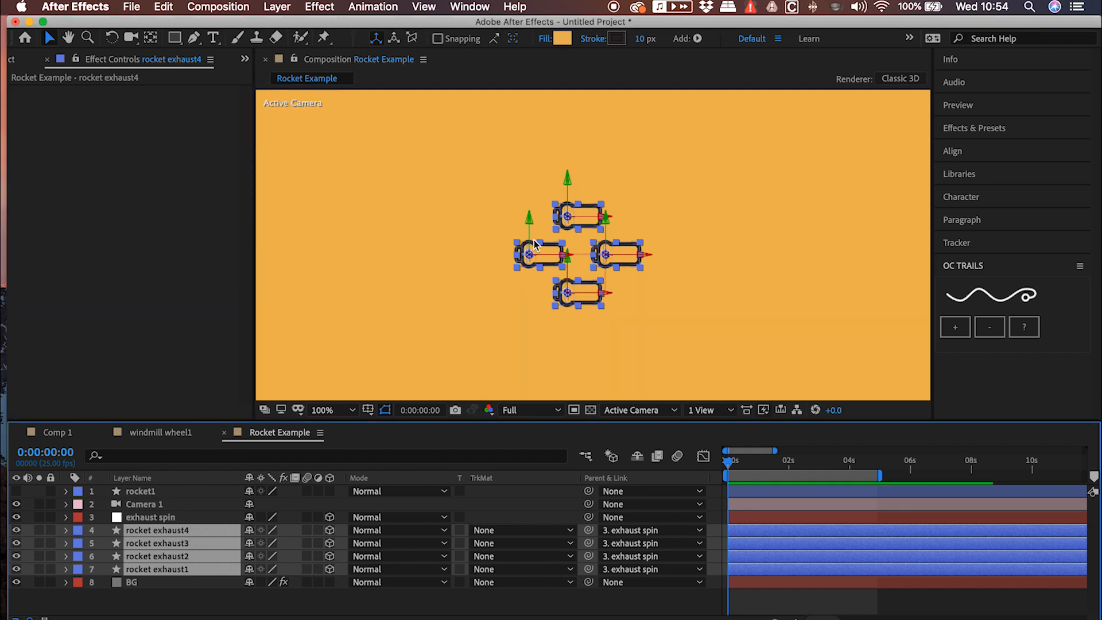
# Try rotating the exhaust spin null about X to 61° and undo the rotation
pyautogui.click(148, 519)
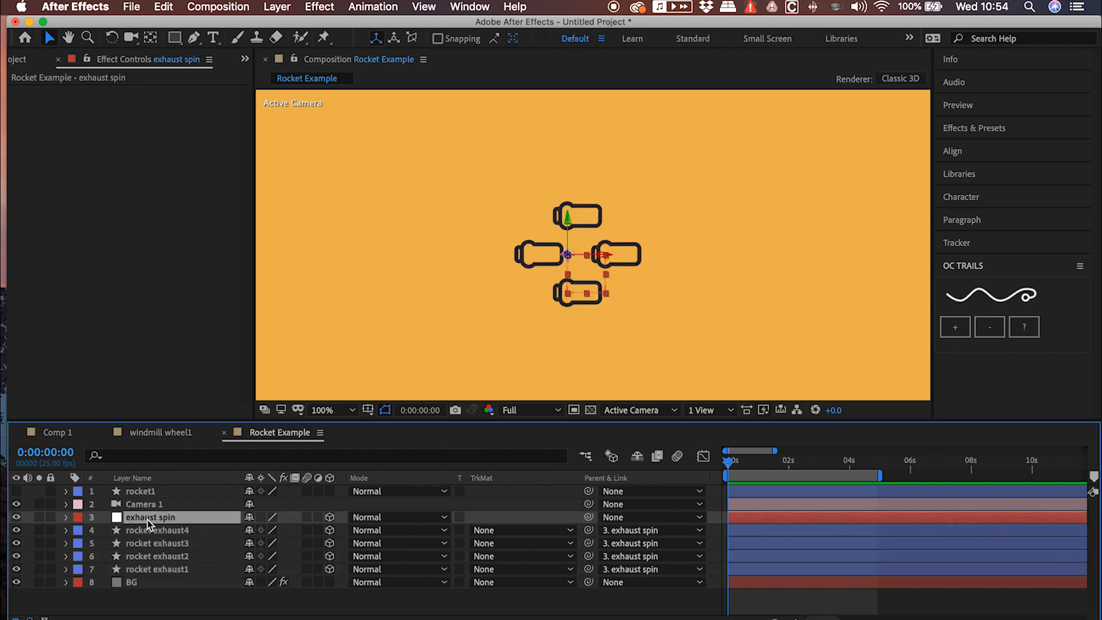
pyautogui.press('r')
pyautogui.moveTo(260, 541); pyautogui.dragTo(306, 538)
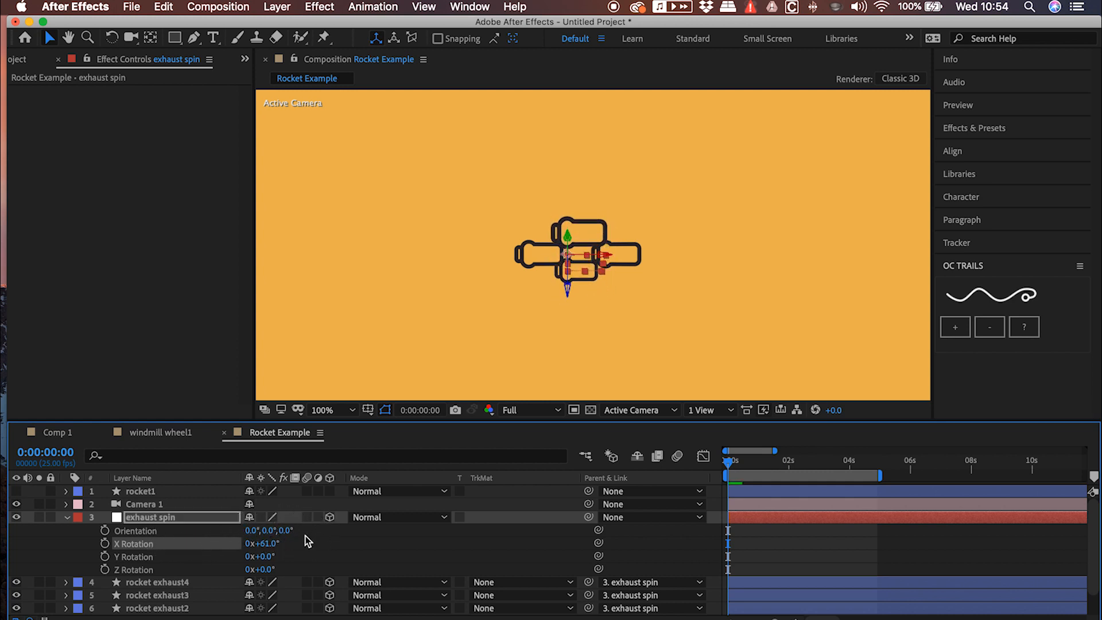
pyautogui.press('super+z')
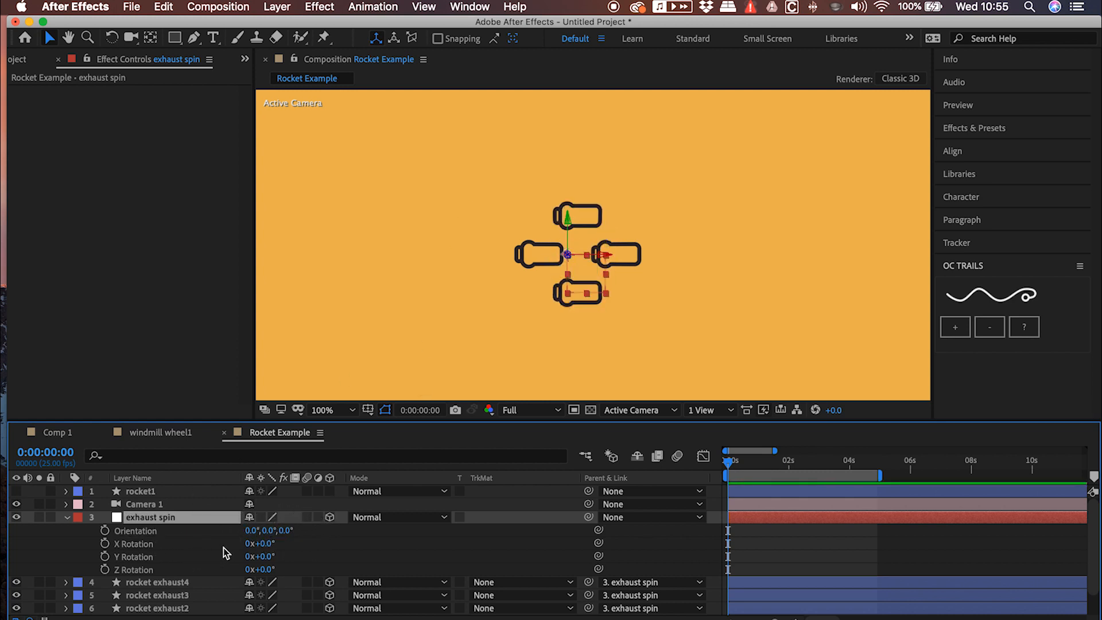
# Set the exhaust spin null's Y Rotation to 90° and its X Rotation to 9°
pyautogui.moveTo(264, 557); pyautogui.dragTo(307, 548)
pyautogui.click(268, 557)
pyautogui.write('90')
pyautogui.press('Return')
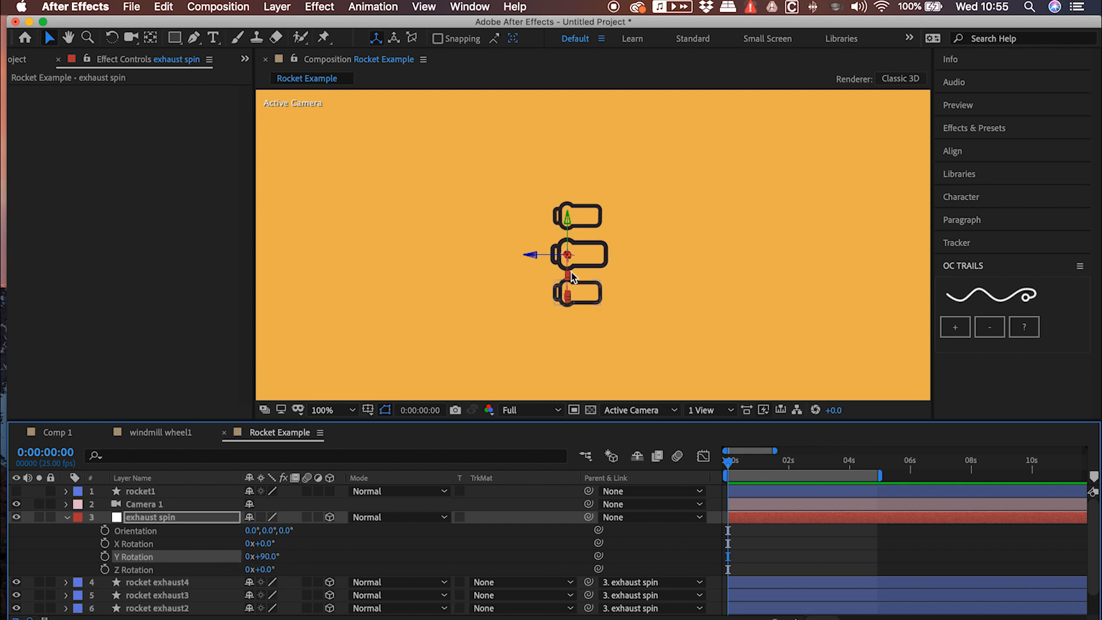
pyautogui.moveTo(263, 543); pyautogui.dragTo(141, 521)
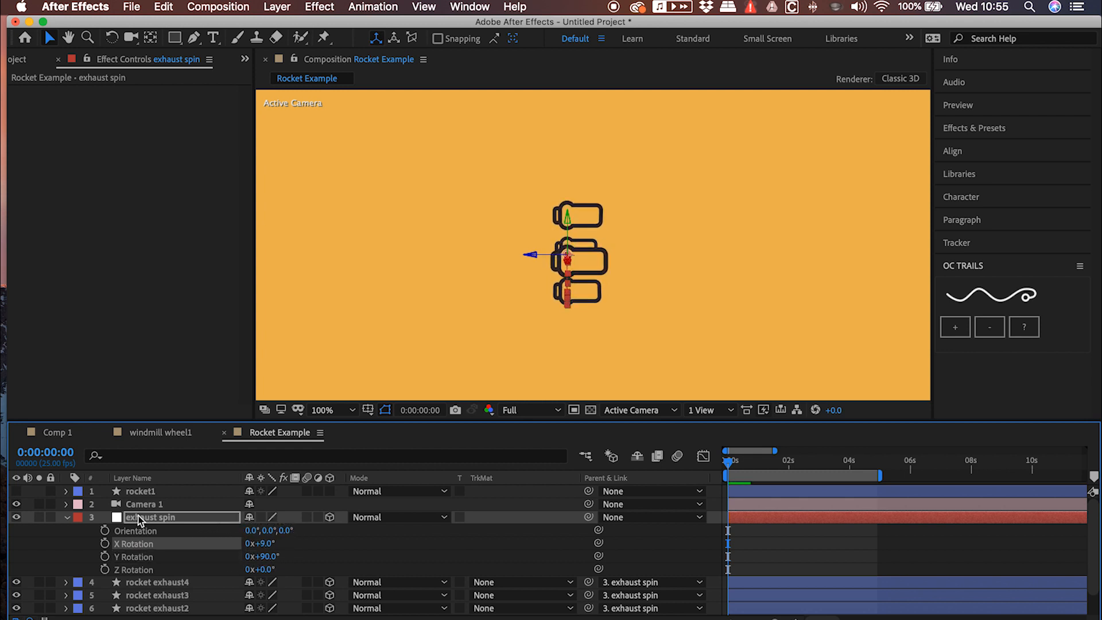
# Show the rocket1 layer again and scale the exhaust spin null down to 84% to fit the rocket body
pyautogui.click(17, 492)
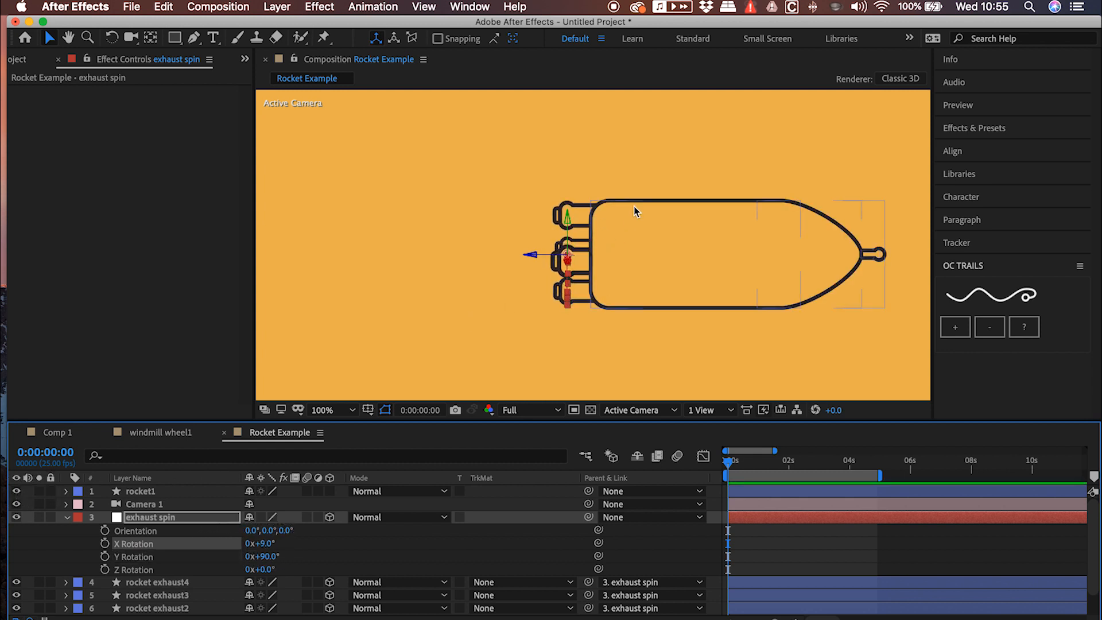
pyautogui.click(168, 517)
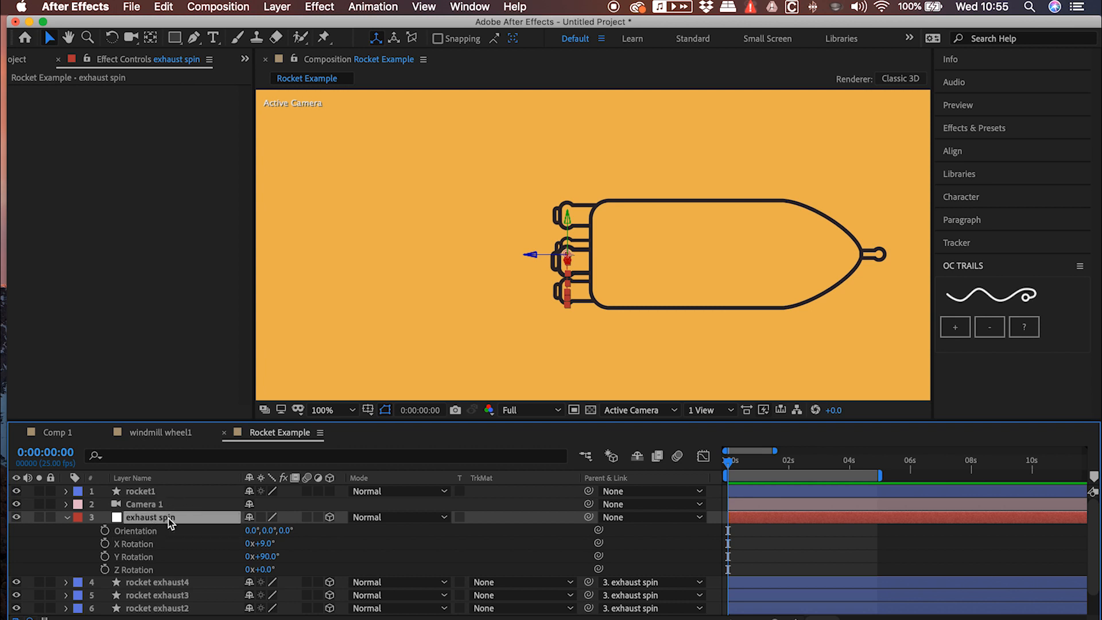
pyautogui.hotkey('shift', 's')
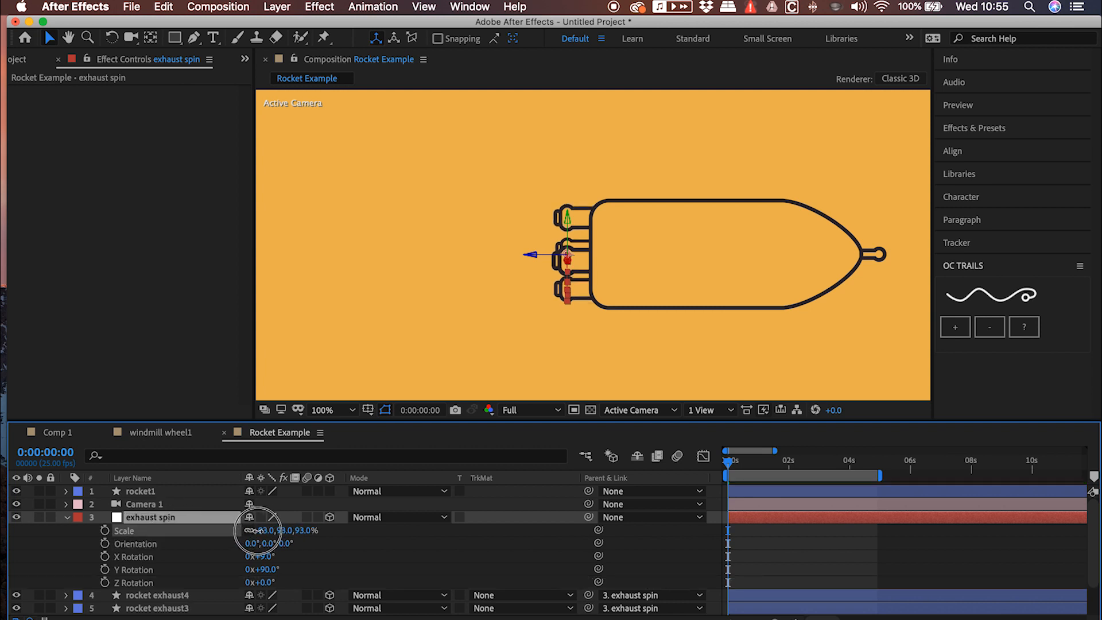
pyautogui.moveTo(252, 532); pyautogui.dragTo(250, 532)
pyautogui.press('space')
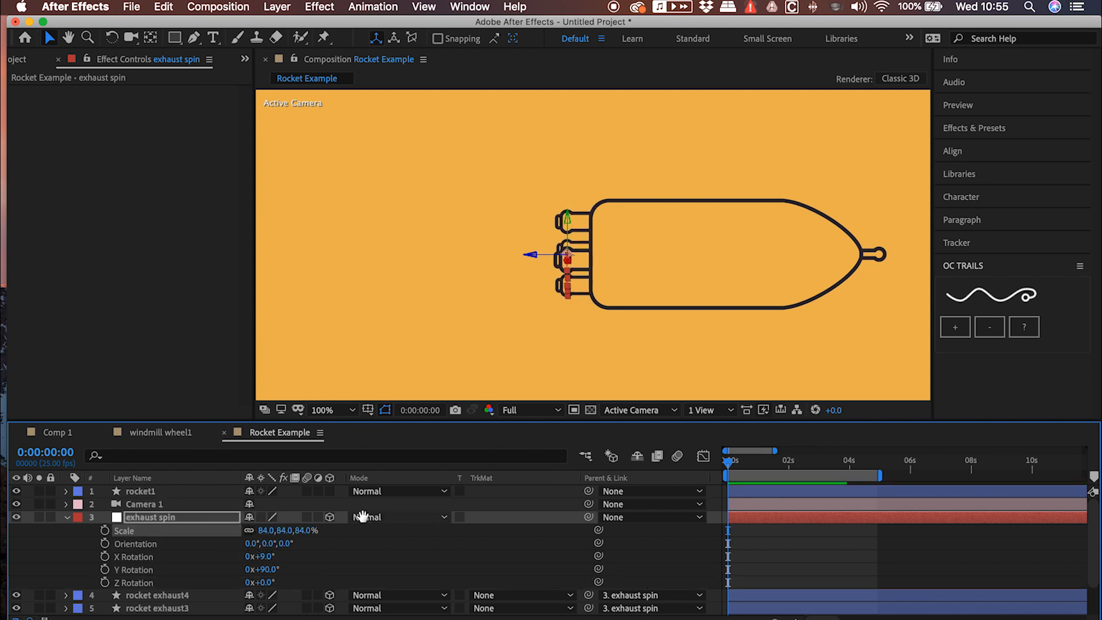
# Set the exhaust spin null's X Rotation to 0° and start keyframing it at 0:00:00:00
pyautogui.press('space')
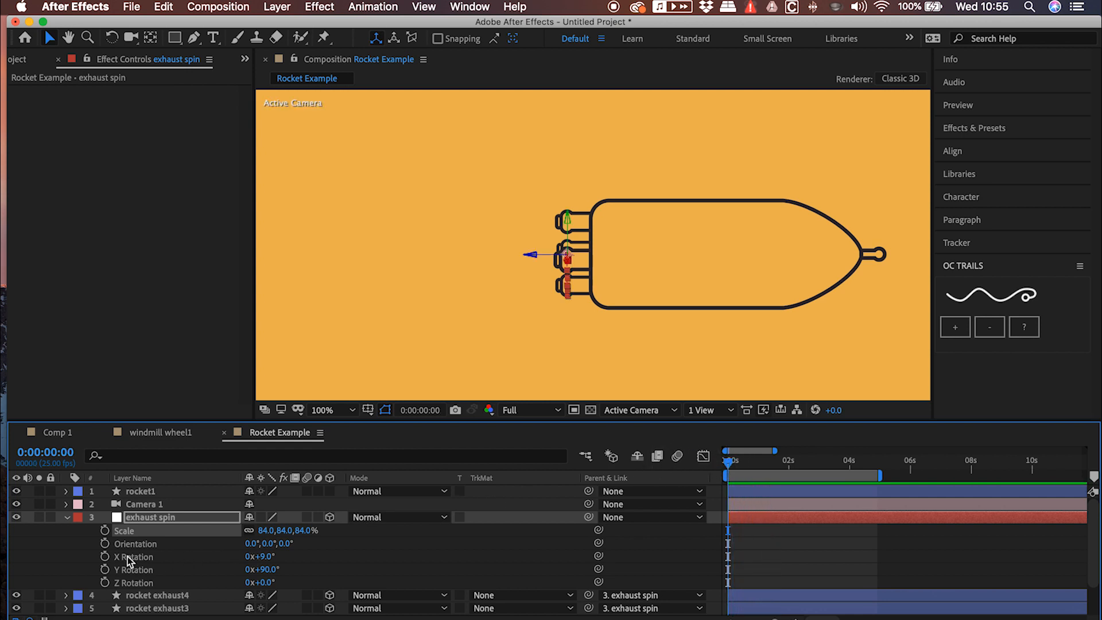
pyautogui.click(266, 557)
pyautogui.write('0')
pyautogui.press('Return')
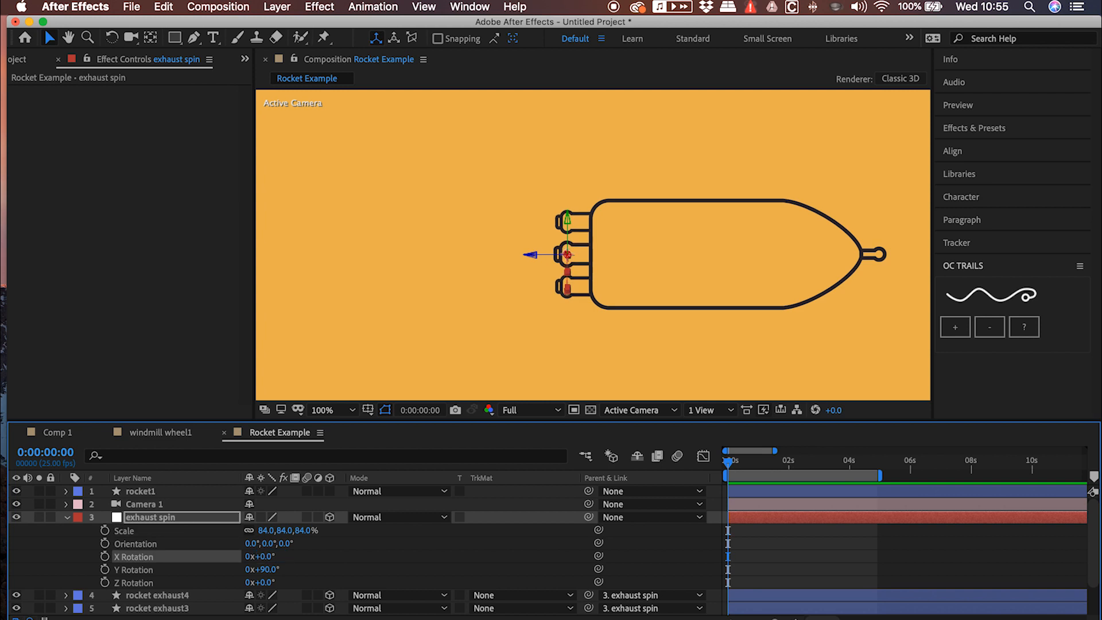
pyautogui.click(104, 556)
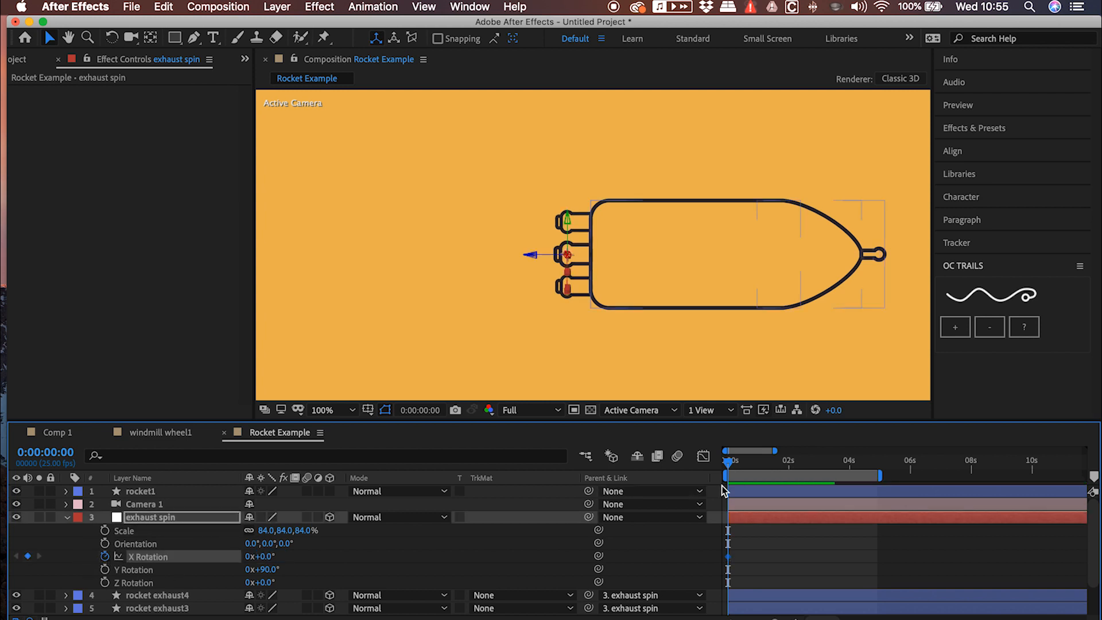
# Keyframe the exhaust spin null's X Rotation at 87° on 0:00:01:07, 346° on 0:00:02:09 and 1x+91° on 0:00:04:09
pyautogui.moveTo(754, 467); pyautogui.dragTo(767, 465)
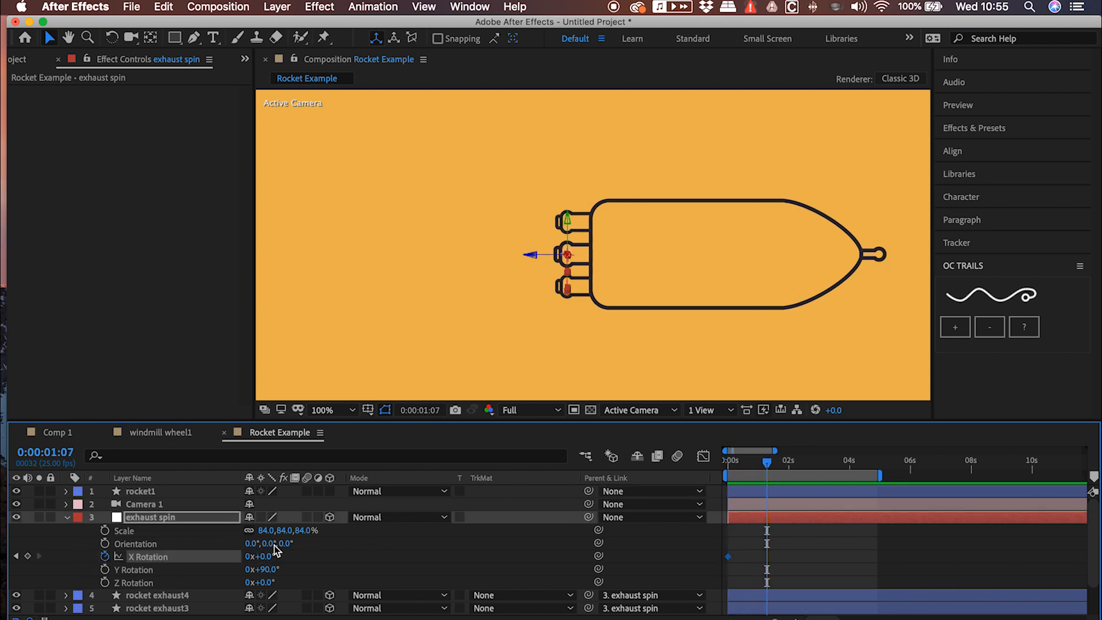
pyautogui.moveTo(267, 555); pyautogui.dragTo(323, 545)
pyautogui.moveTo(767, 463); pyautogui.dragTo(799, 463)
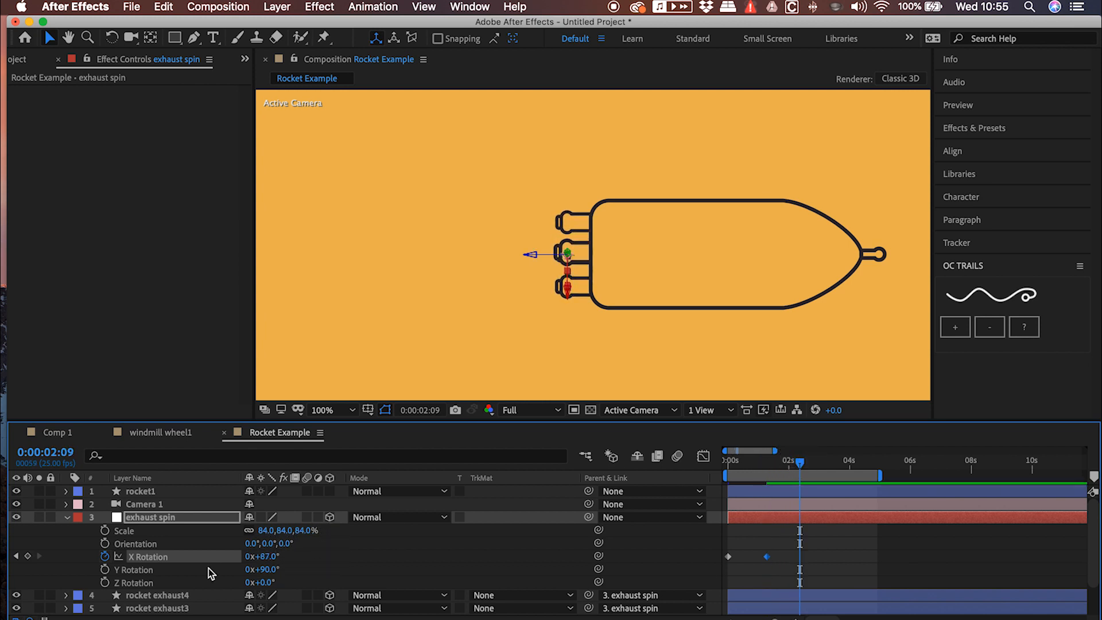
pyautogui.moveTo(261, 556); pyautogui.dragTo(451, 541)
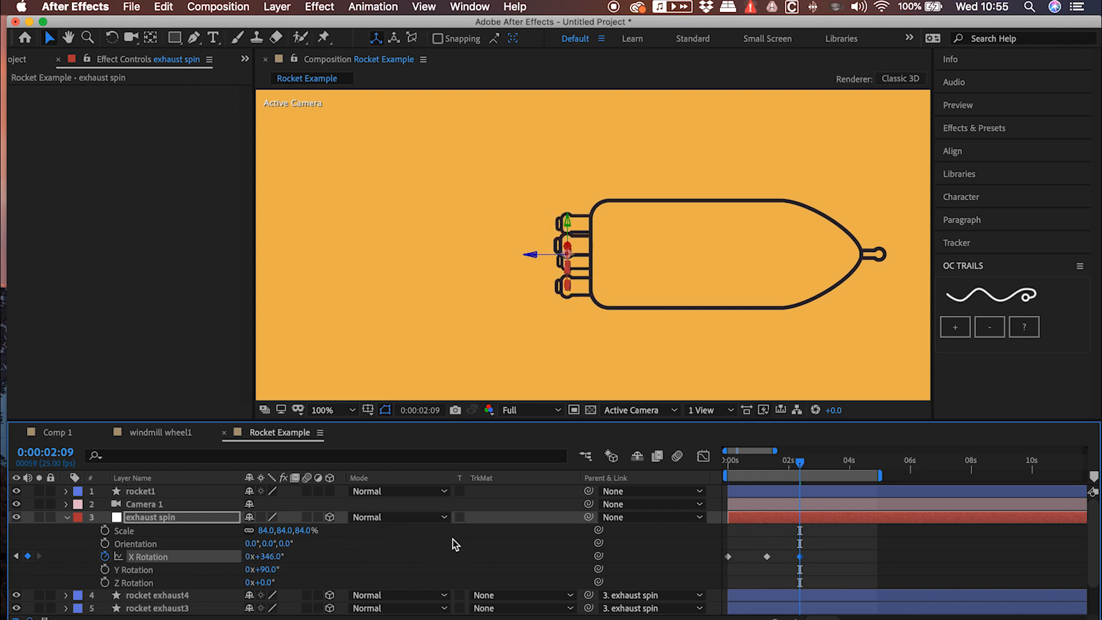
pyautogui.press('space')
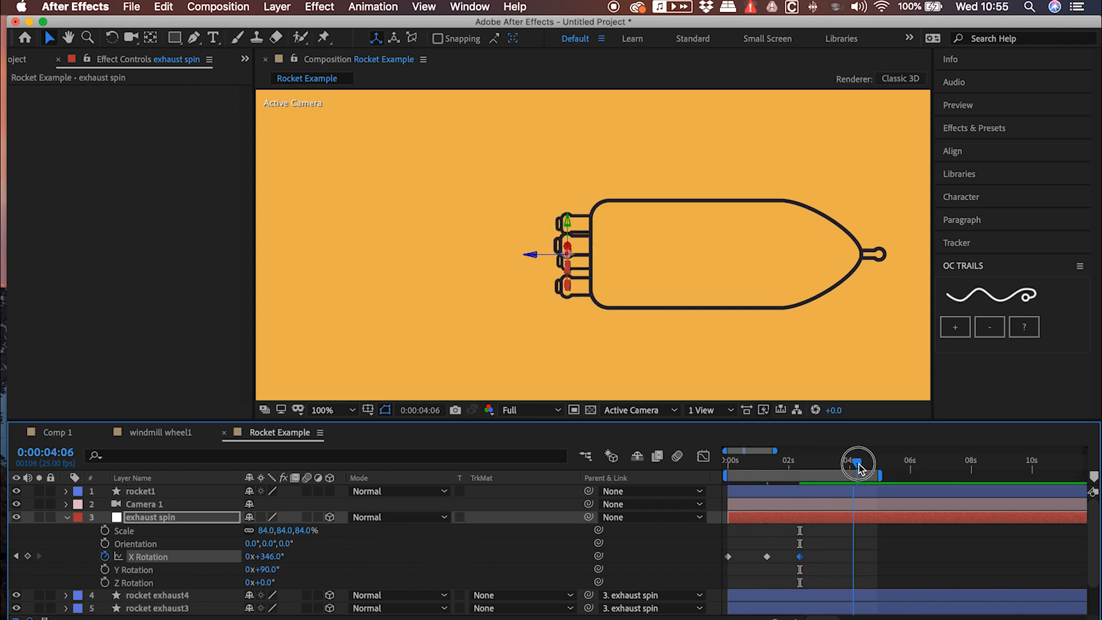
pyautogui.moveTo(263, 555); pyautogui.dragTo(379, 538)
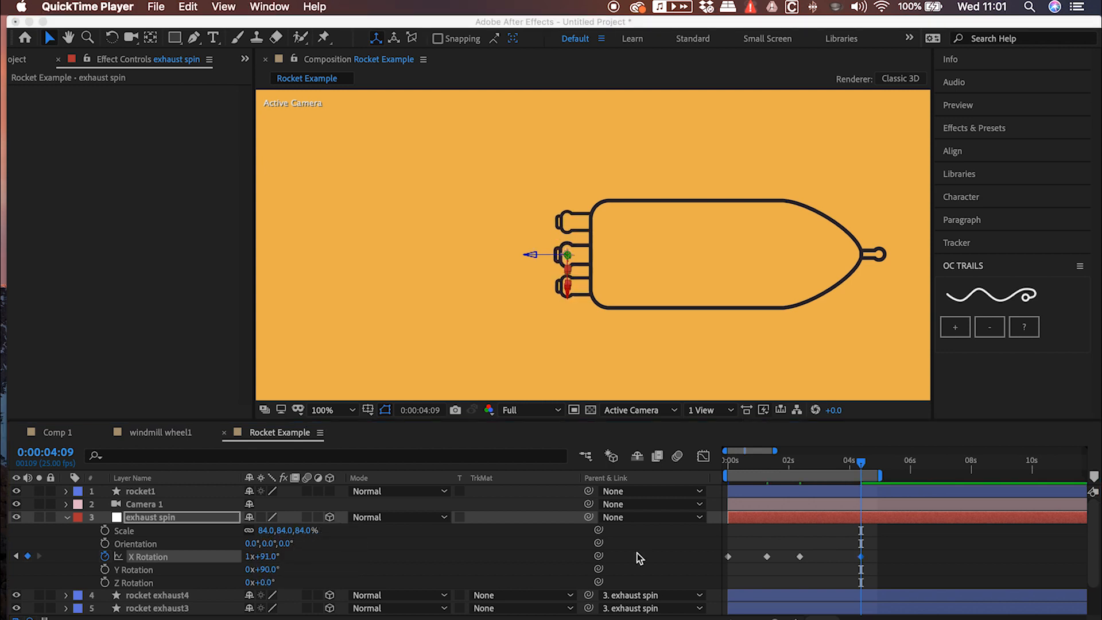
# Ease the X Rotation speed graph so the spin starts and ends at zero speed and peaks between the two middle keyframes
pyautogui.click(705, 460)
pyautogui.click(703, 456)
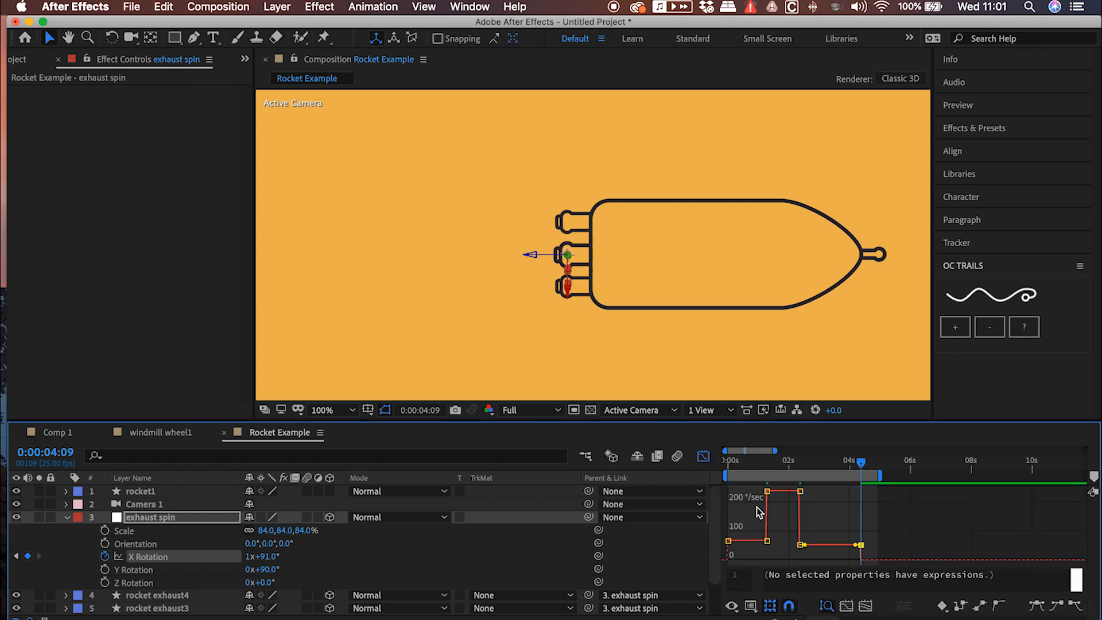
pyautogui.click(728, 542)
pyautogui.moveTo(727, 541); pyautogui.dragTo(751, 544)
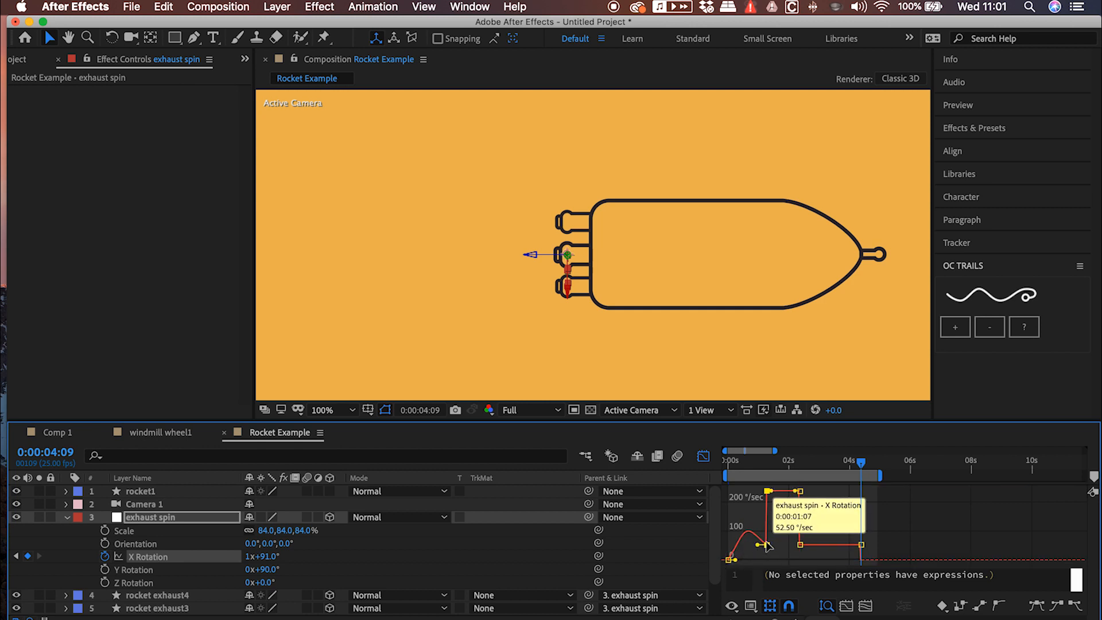
pyautogui.moveTo(776, 495); pyautogui.dragTo(782, 548)
pyautogui.moveTo(798, 511); pyautogui.dragTo(816, 553)
# Move the third X Rotation keyframe in the speed graph to about 2.7 seconds, preview the spin and leave the graph view
pyautogui.press('space')
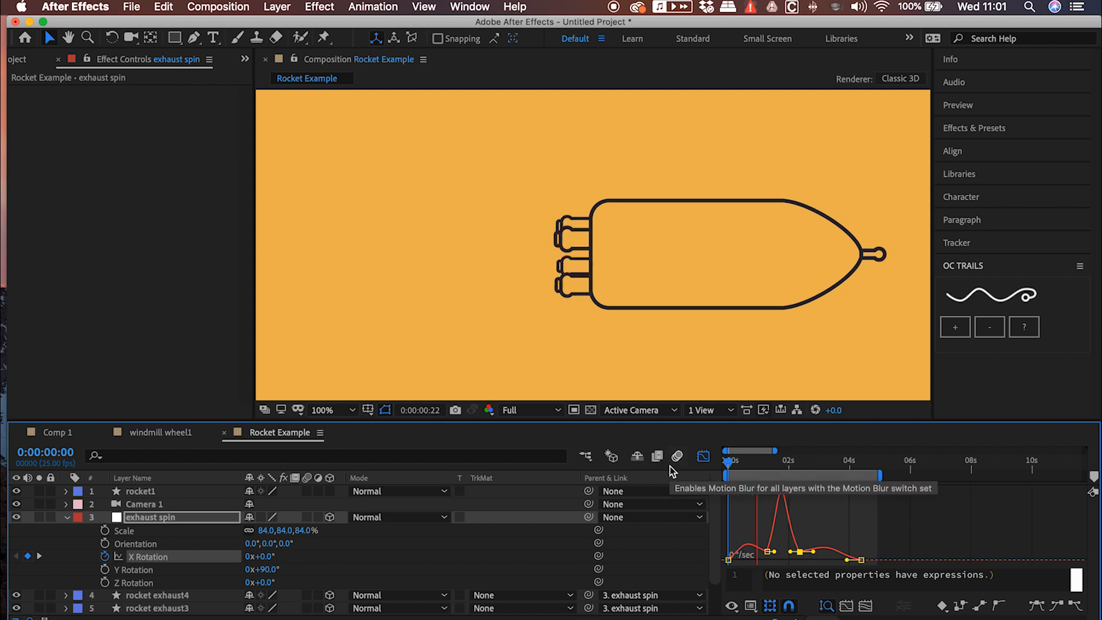
pyautogui.press('space')
pyautogui.moveTo(774, 552); pyautogui.dragTo(809, 555)
pyautogui.press('space')
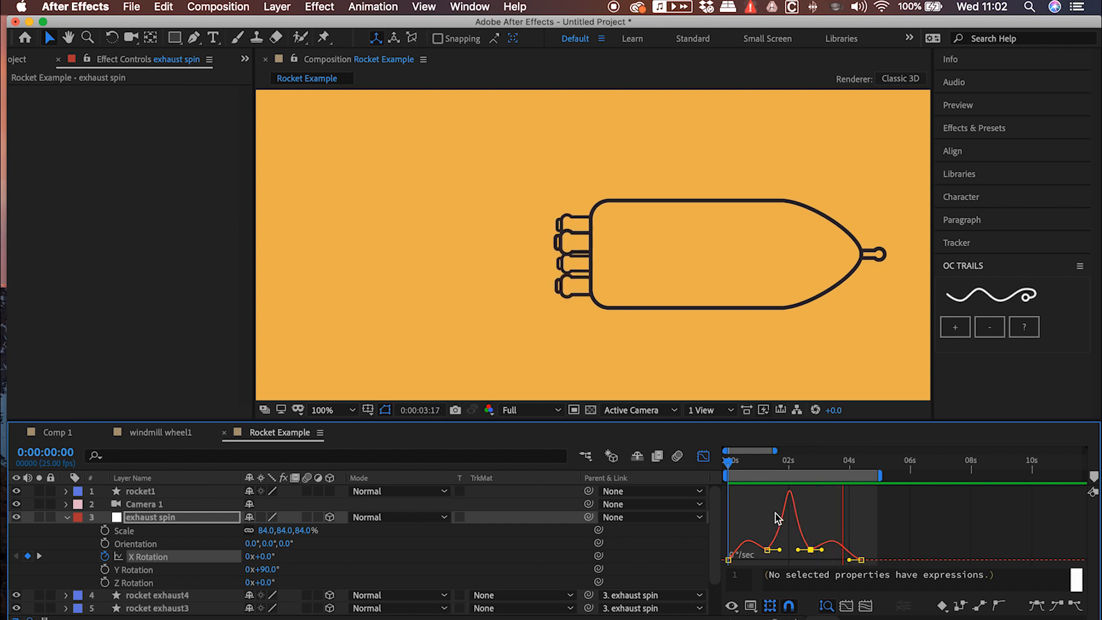
pyautogui.press('space')
pyautogui.click(708, 463)
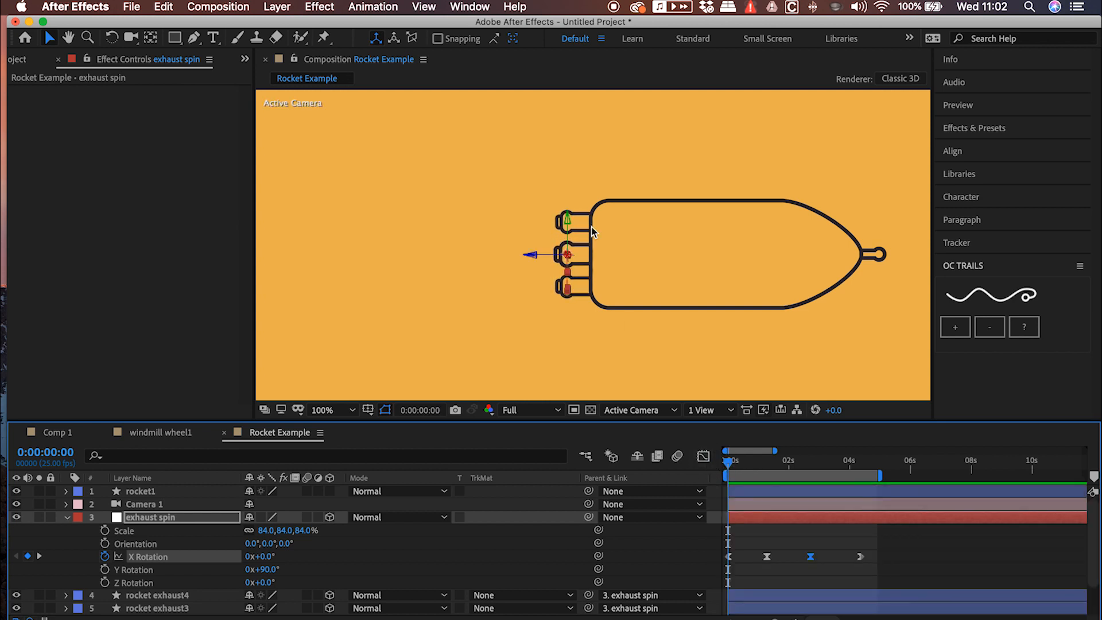
# Create an OC Trails layer directly above BG and add three more points, giving it four point controls
pyautogui.click(67, 517)
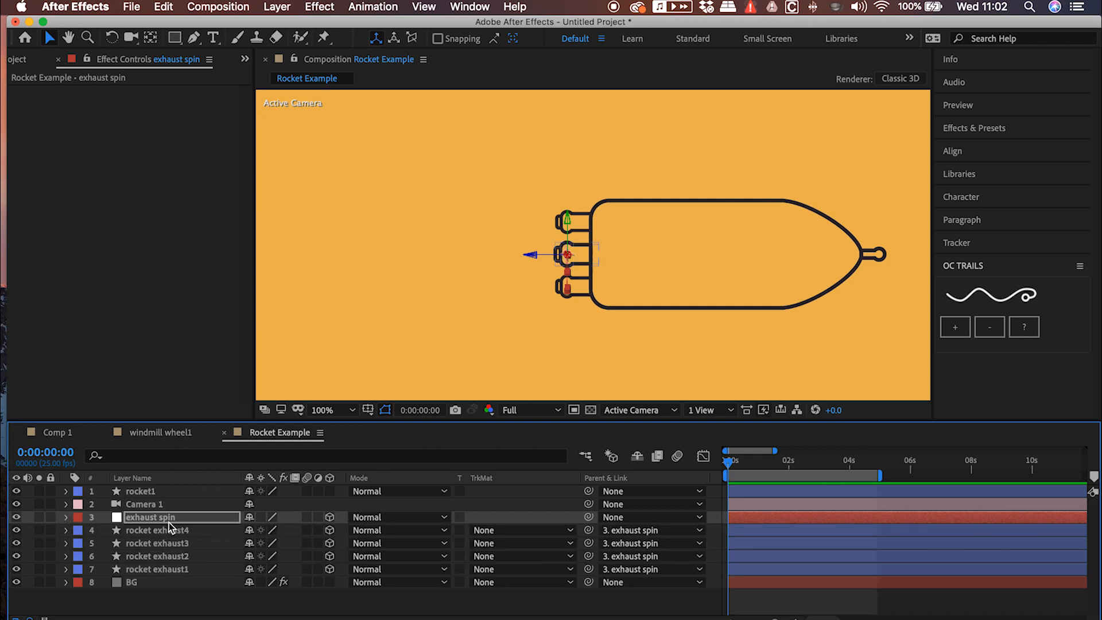
pyautogui.click(141, 583)
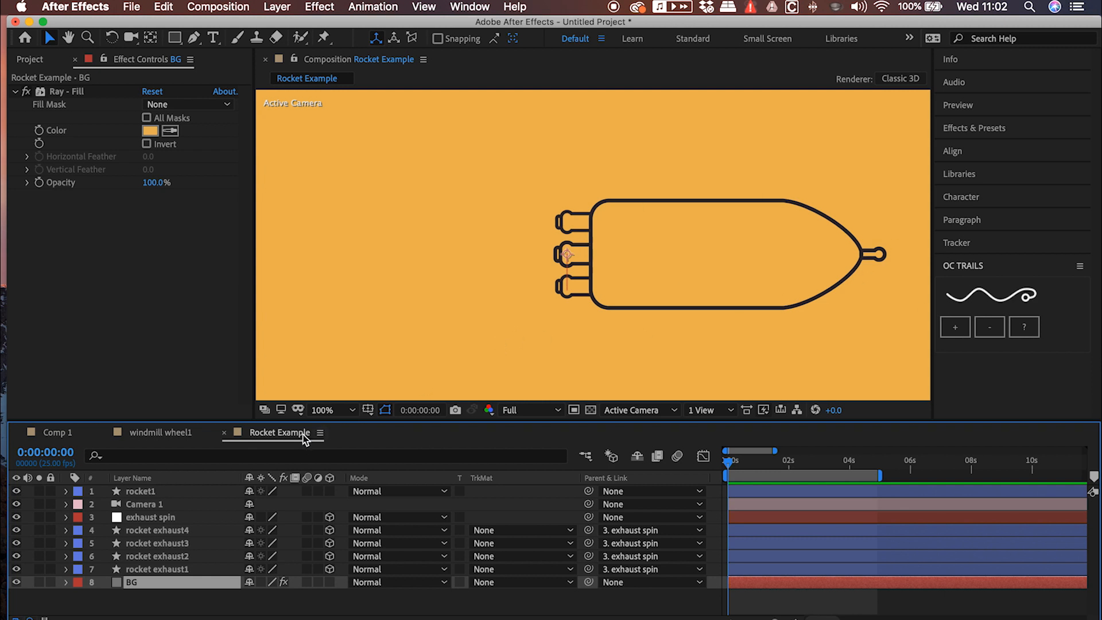
pyautogui.click(985, 308)
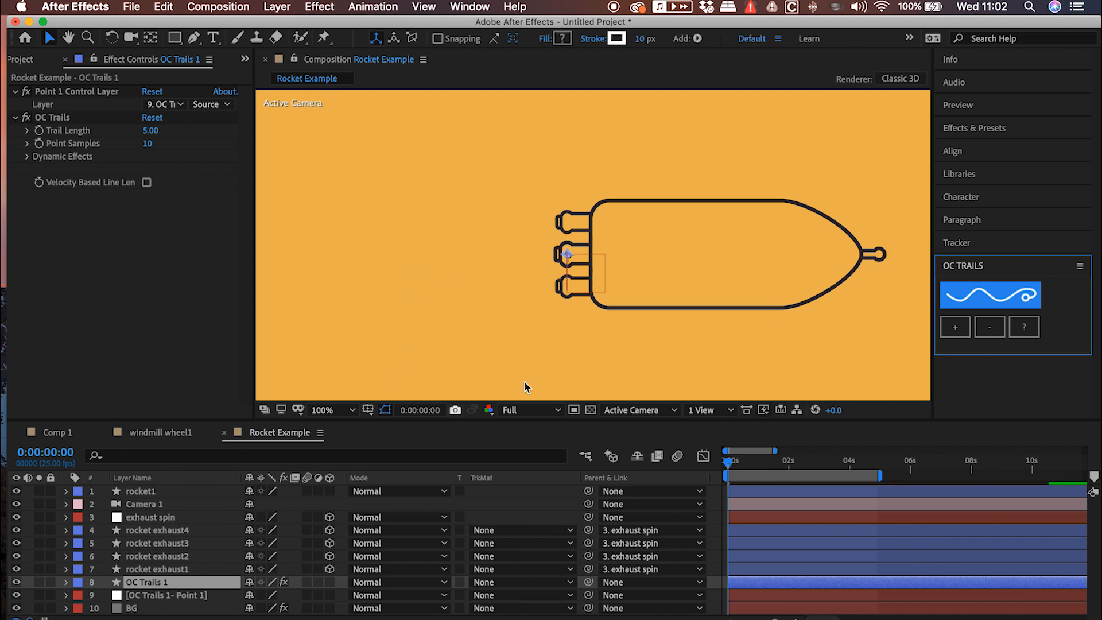
pyautogui.click(953, 325)
pyautogui.click(952, 325)
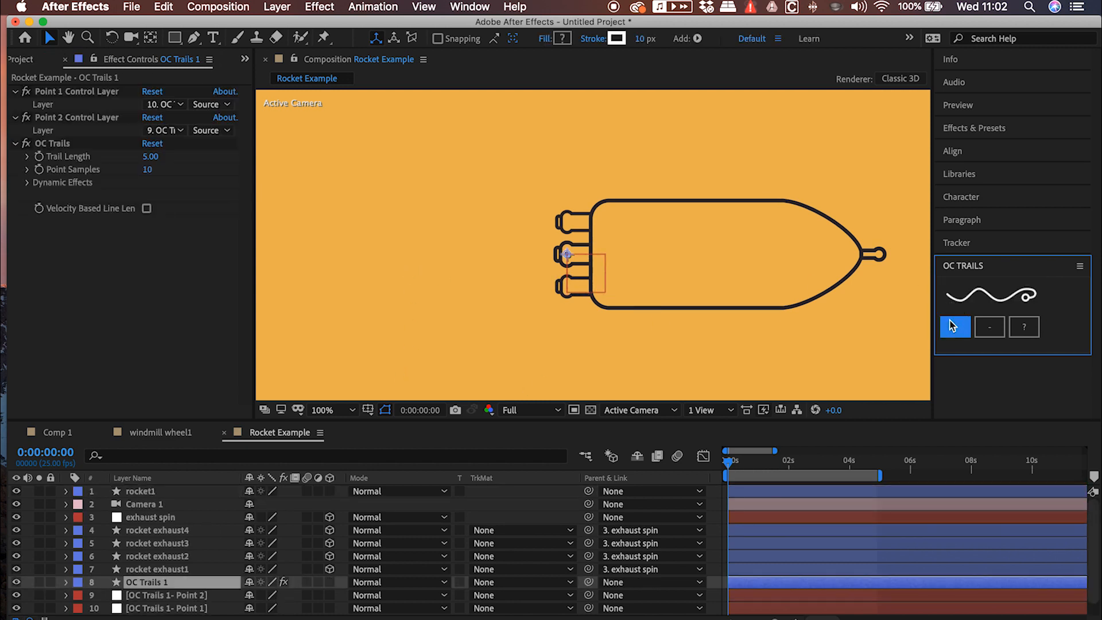
pyautogui.click(948, 326)
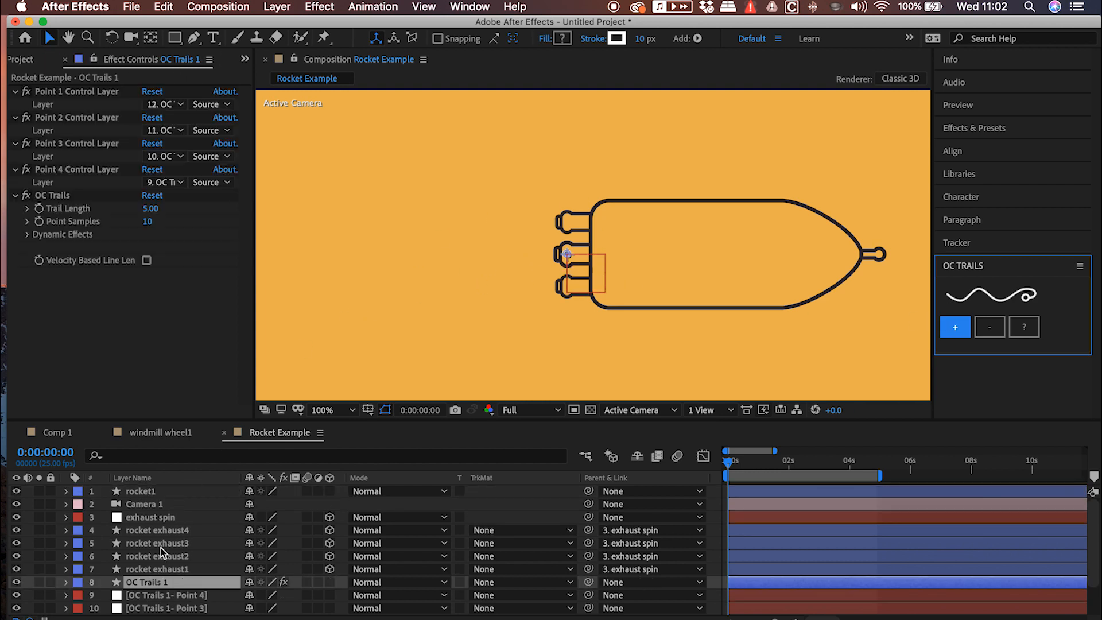
# Delete the four OC Trails 1 point null layers, Point 1 to Point 4
pyautogui.scroll(-3, 156, 567)
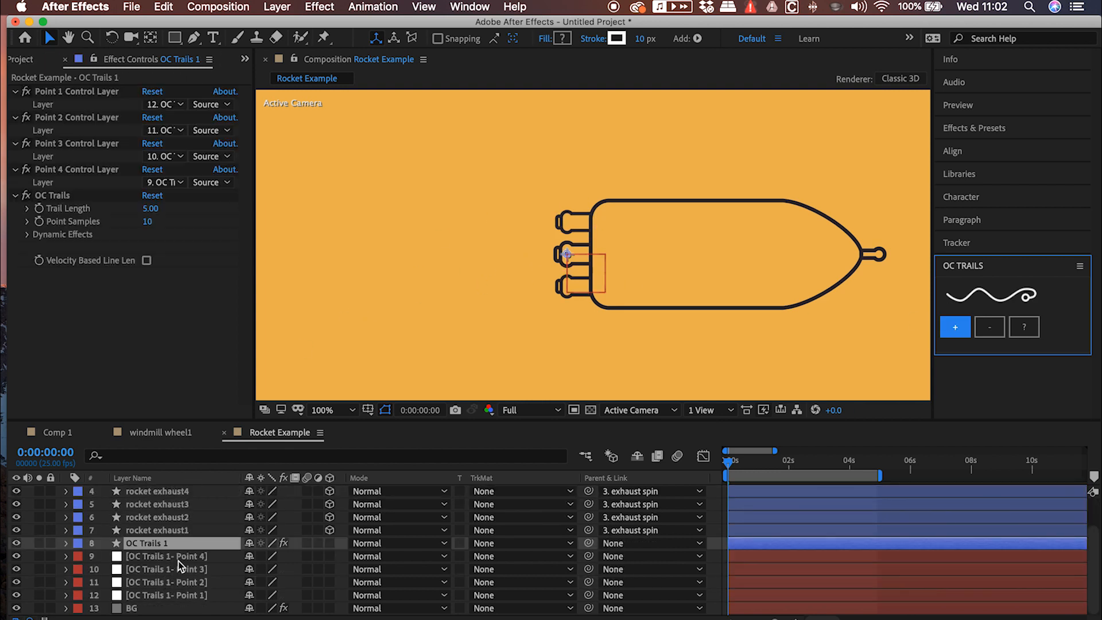
pyautogui.click(178, 560)
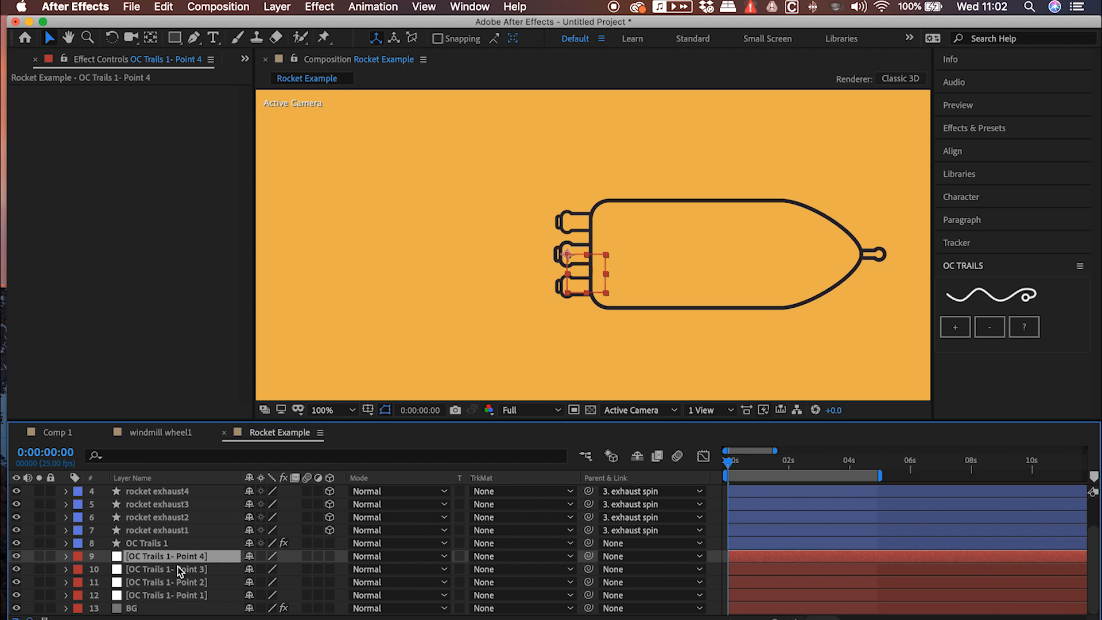
pyautogui.keyDown('shift'); pyautogui.click(173, 596); pyautogui.keyUp('shift')
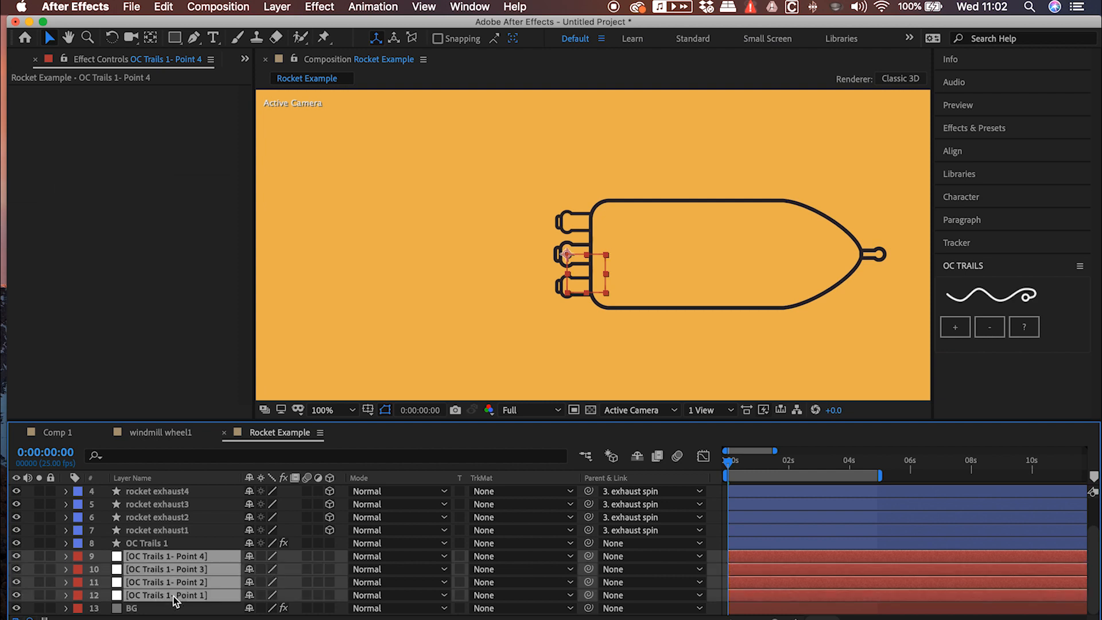
pyautogui.press('Delete')
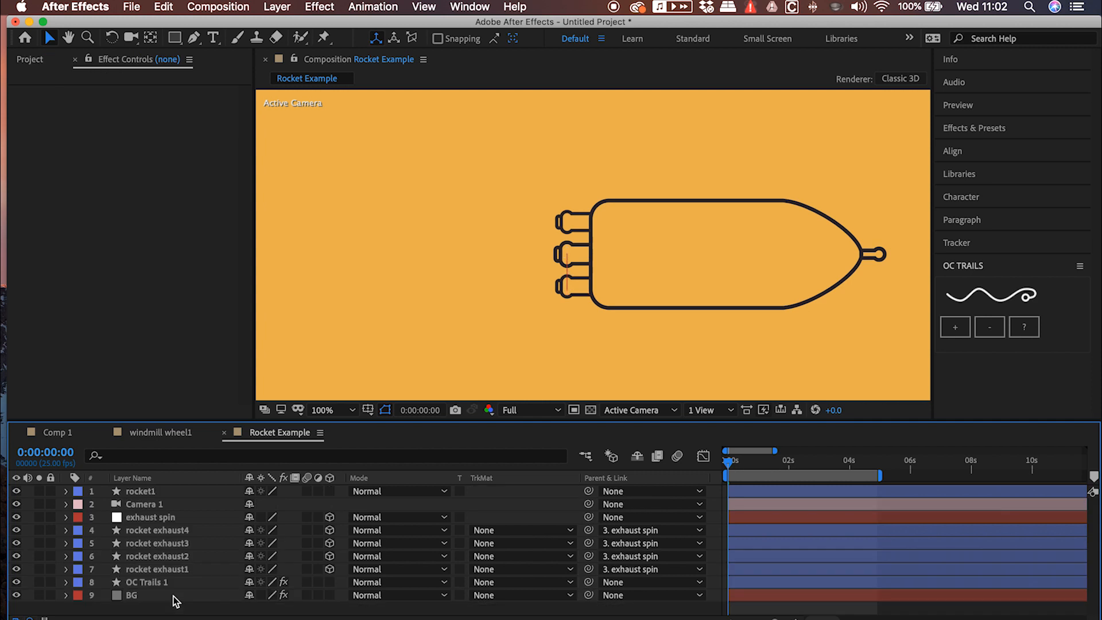
# Assign rocket exhaust1, 2, 3 and 4 as the control layers of OC Trails 1 Points 1 to 4, and preview the animation
pyautogui.click(154, 582)
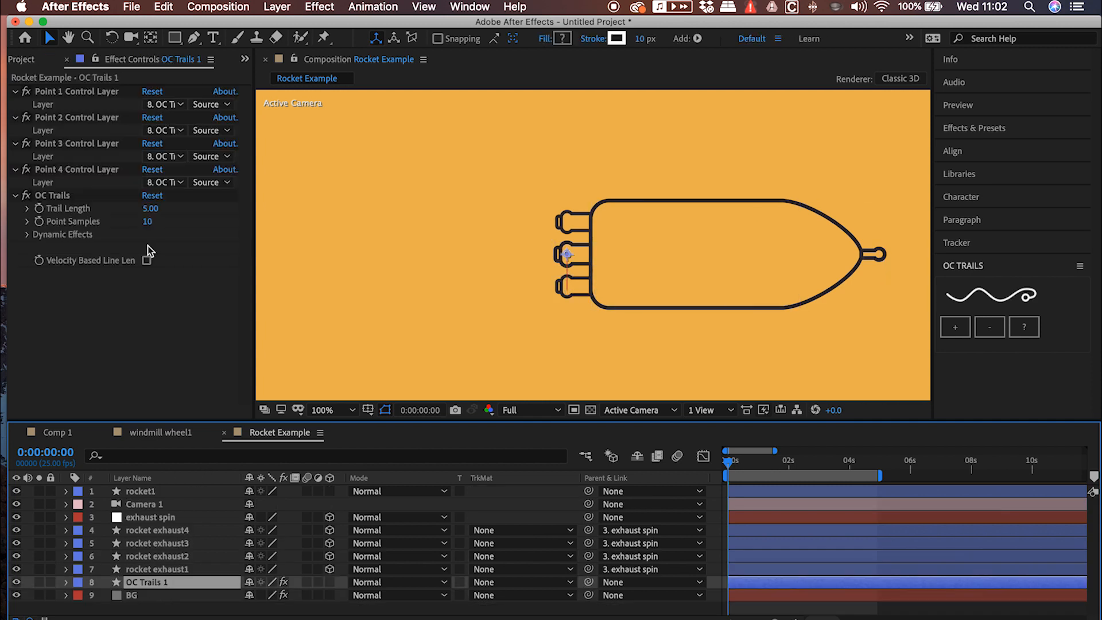
pyautogui.click(161, 104)
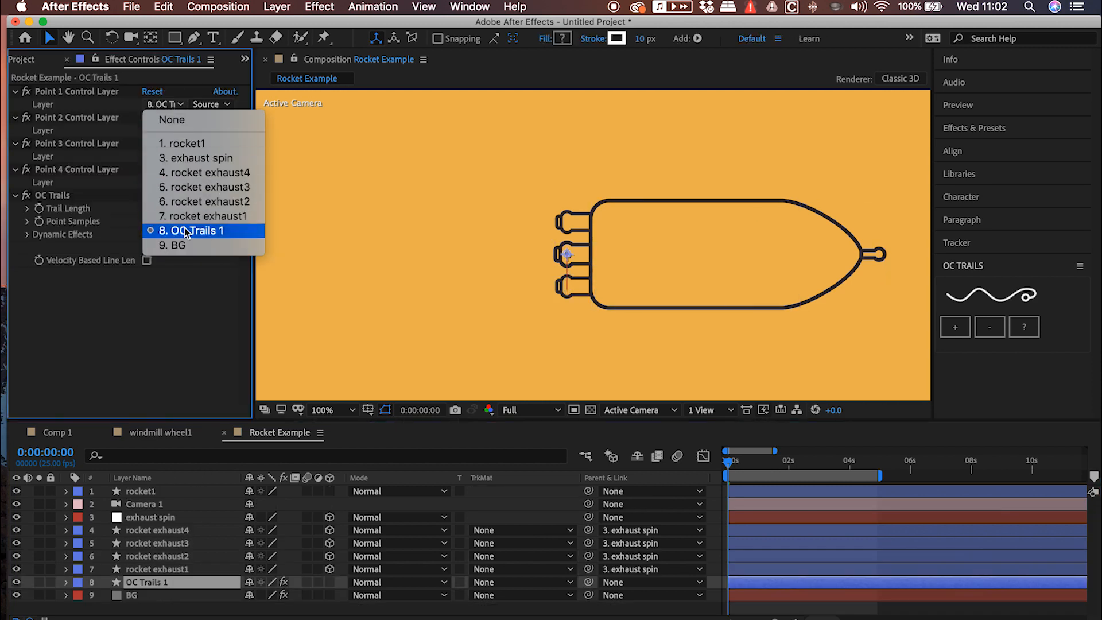
pyautogui.click(188, 220)
pyautogui.click(171, 130)
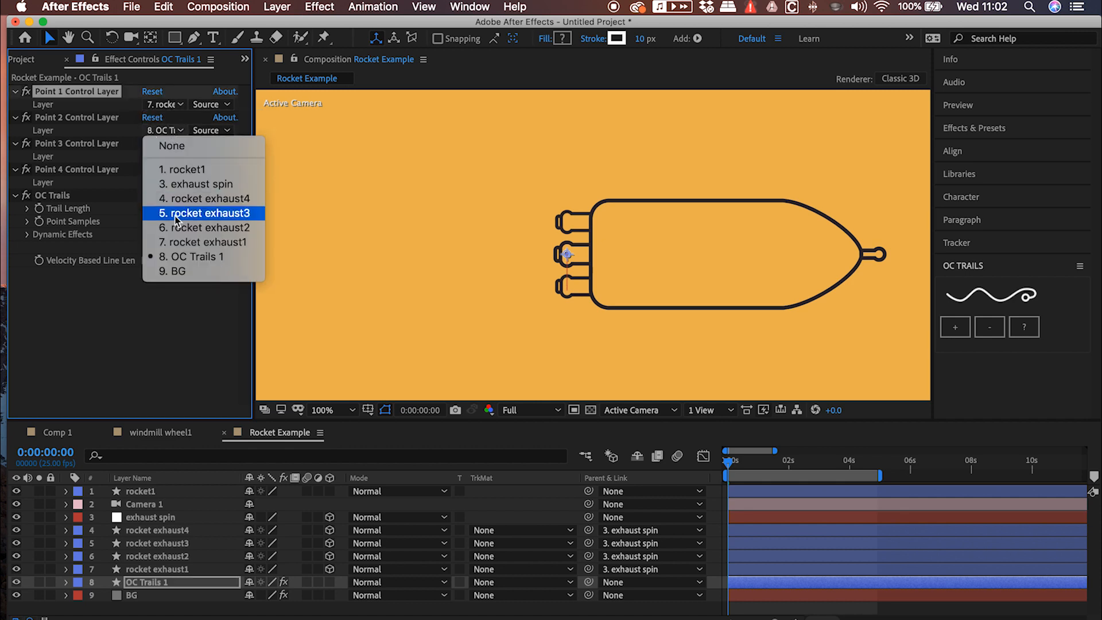
pyautogui.click(176, 228)
pyautogui.click(171, 156)
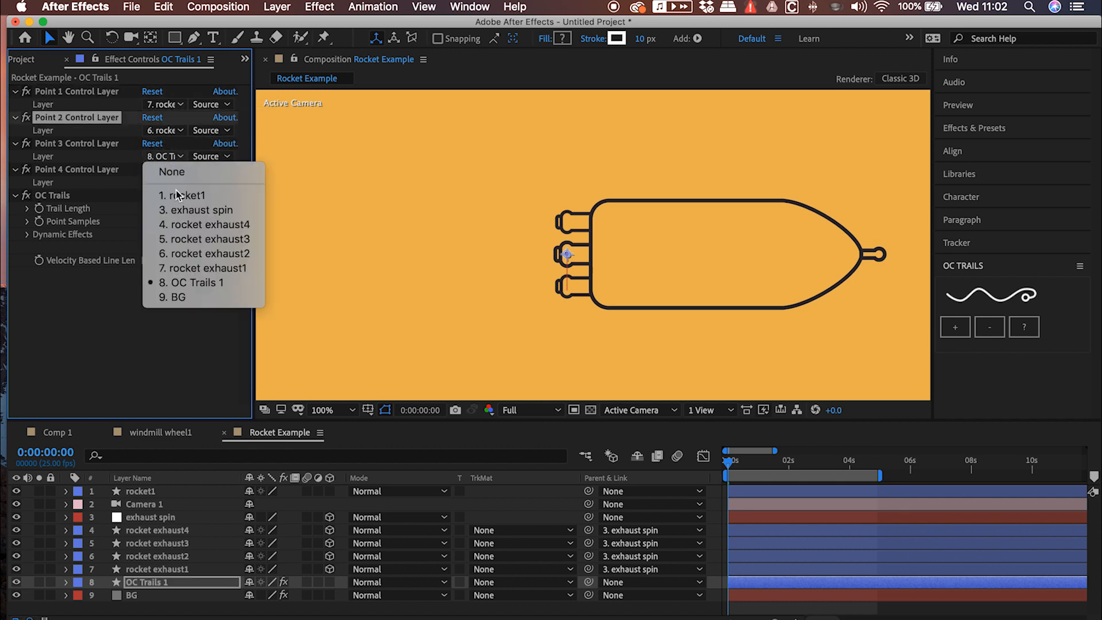
pyautogui.click(183, 239)
pyautogui.click(174, 184)
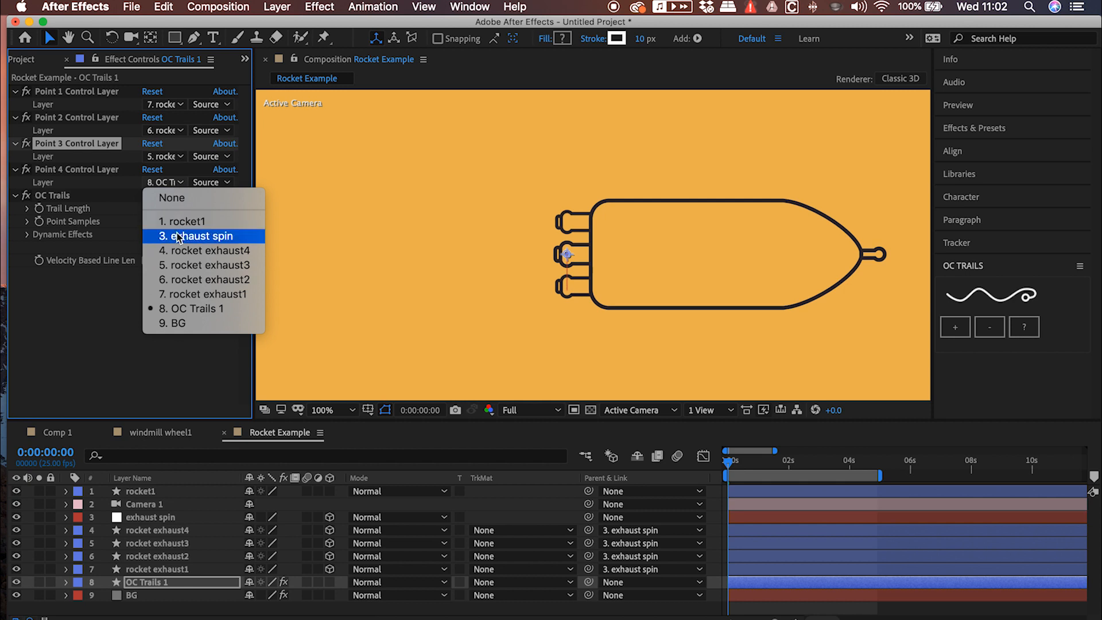
pyautogui.click(180, 251)
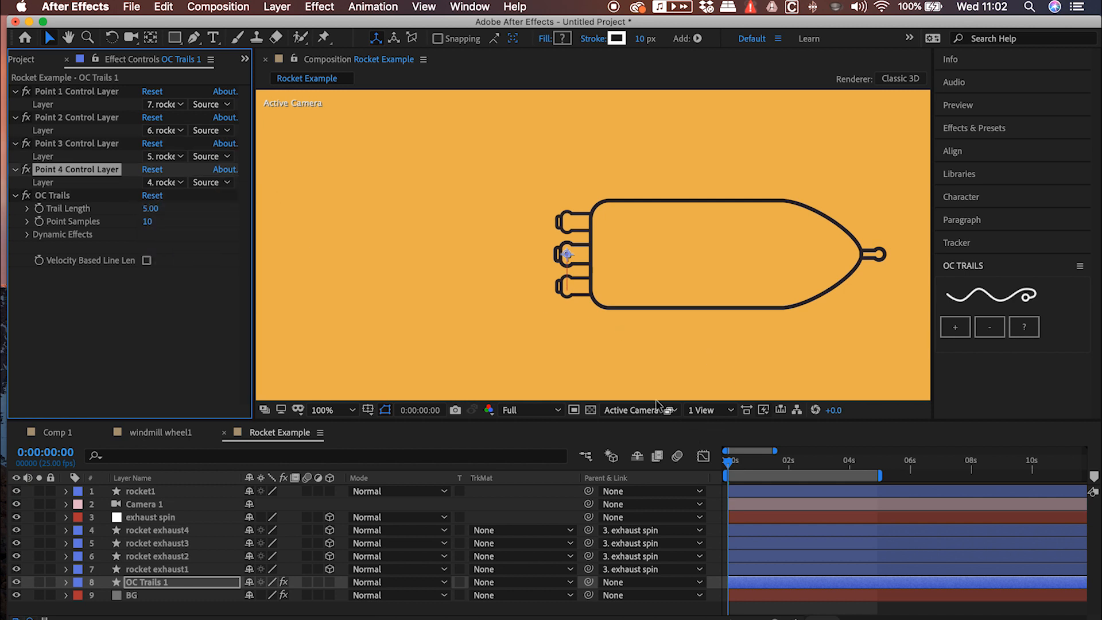
pyautogui.click(716, 465)
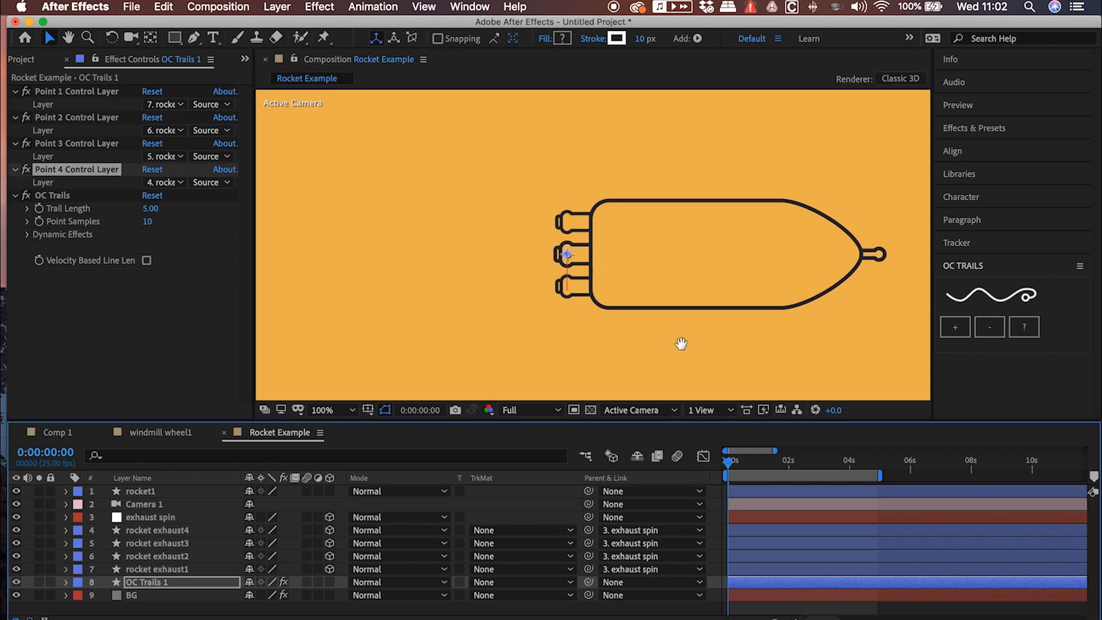
pyautogui.press('space')
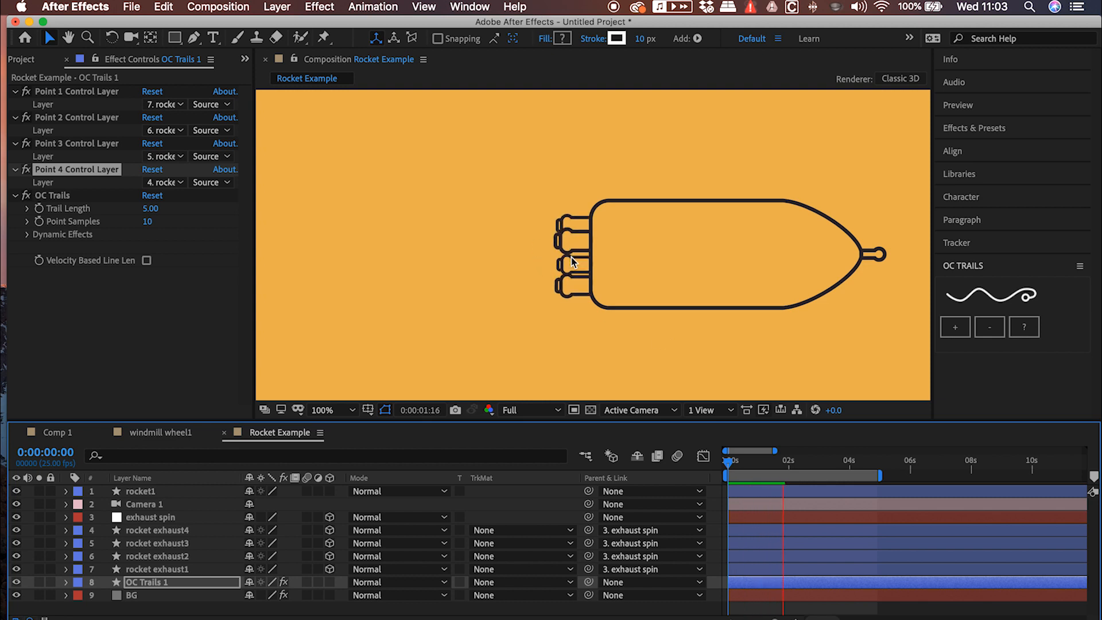
pyautogui.click(701, 459)
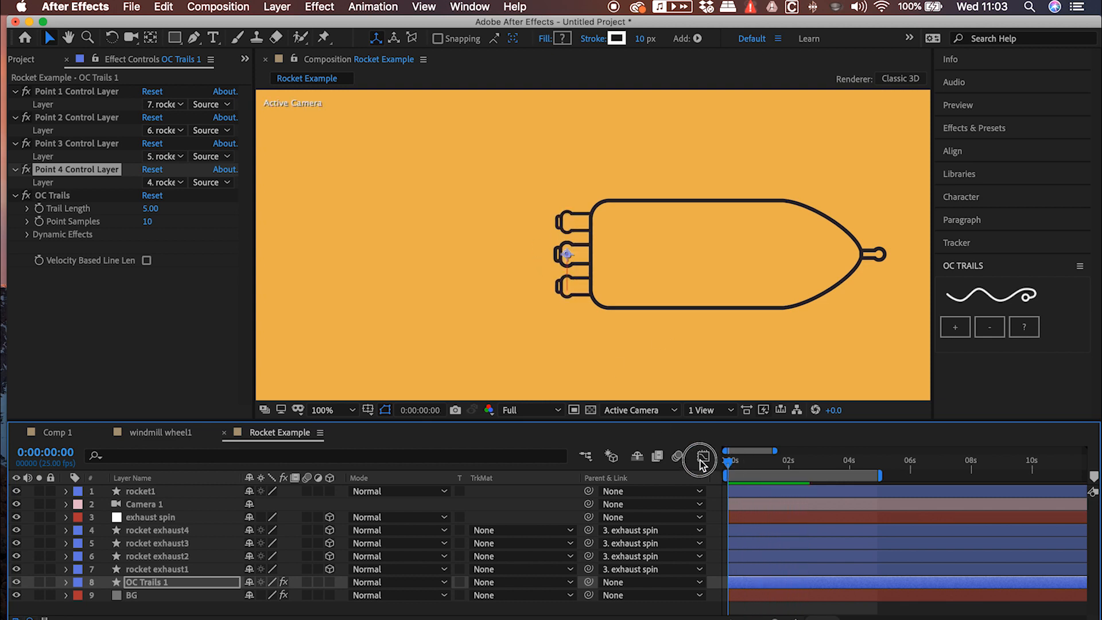
# Enable Add Movement in the OC Trails dynamic effects and set the X value of its movement direction to -500
pyautogui.click(27, 234)
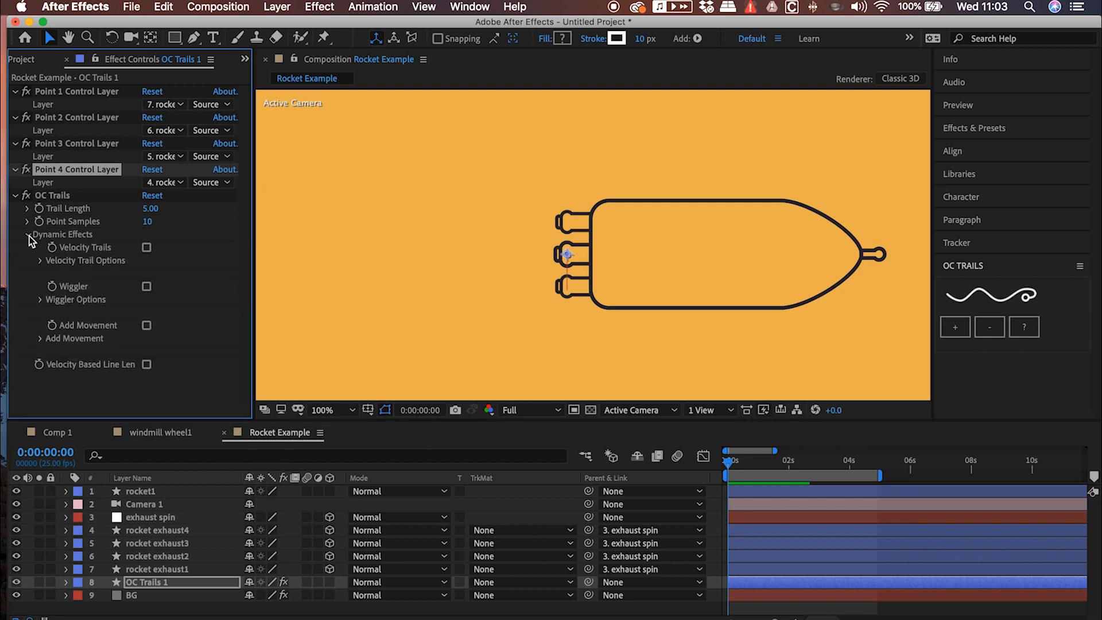
pyautogui.click(146, 326)
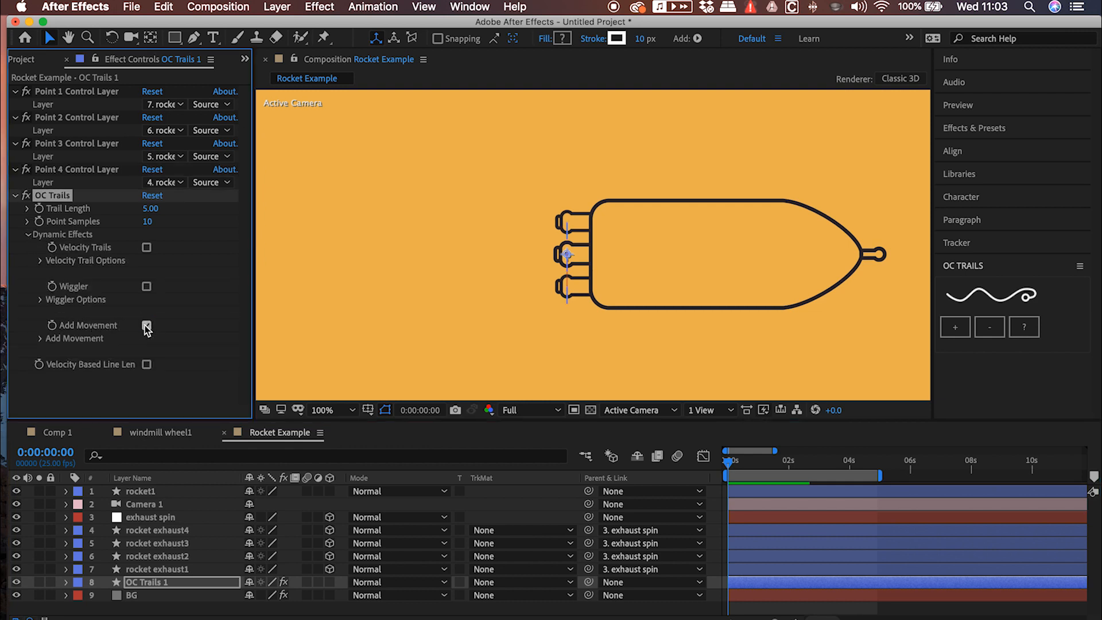
pyautogui.click(40, 338)
pyautogui.click(168, 354)
pyautogui.write('-50')
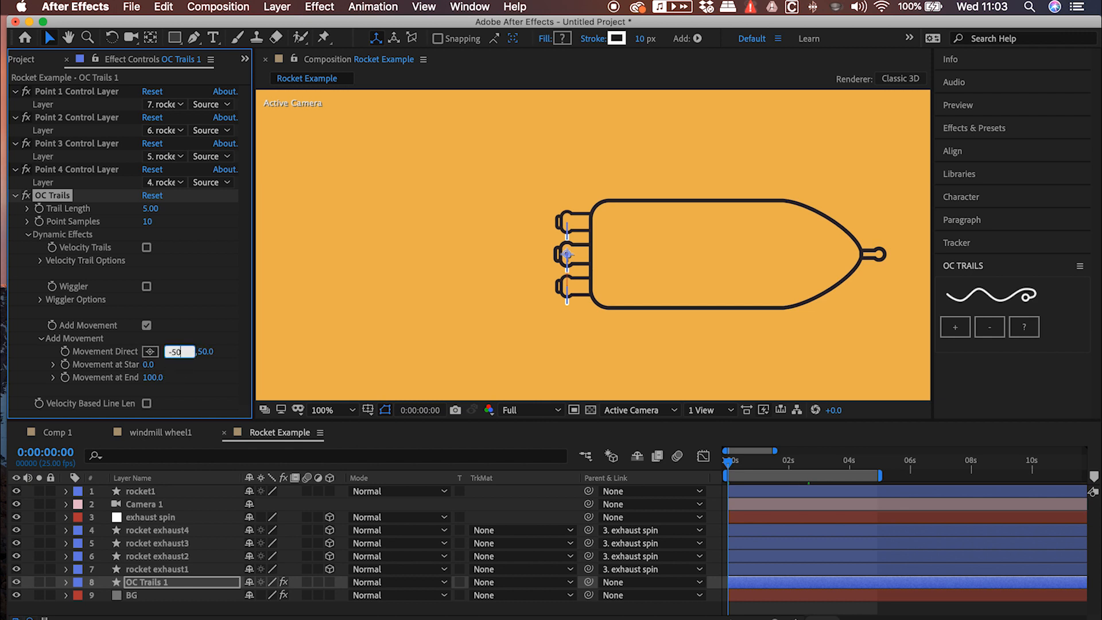
pyautogui.write('0')
pyautogui.press('Return')
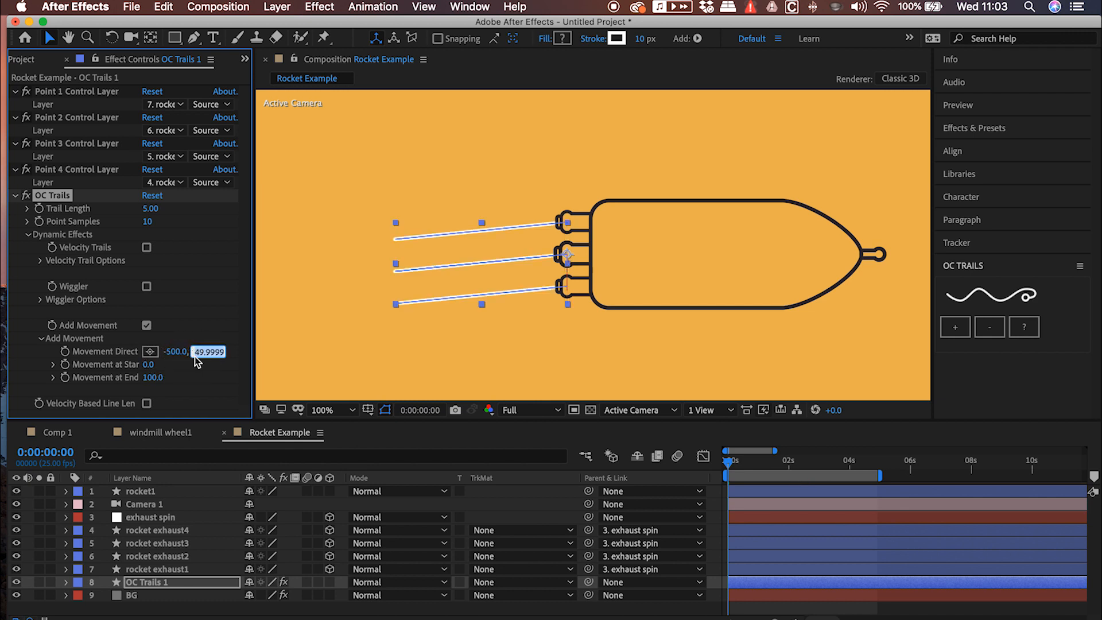
# Set the movement direction of OC Trails to -1000, 0 and preview the animation from the start
pyautogui.click(178, 355)
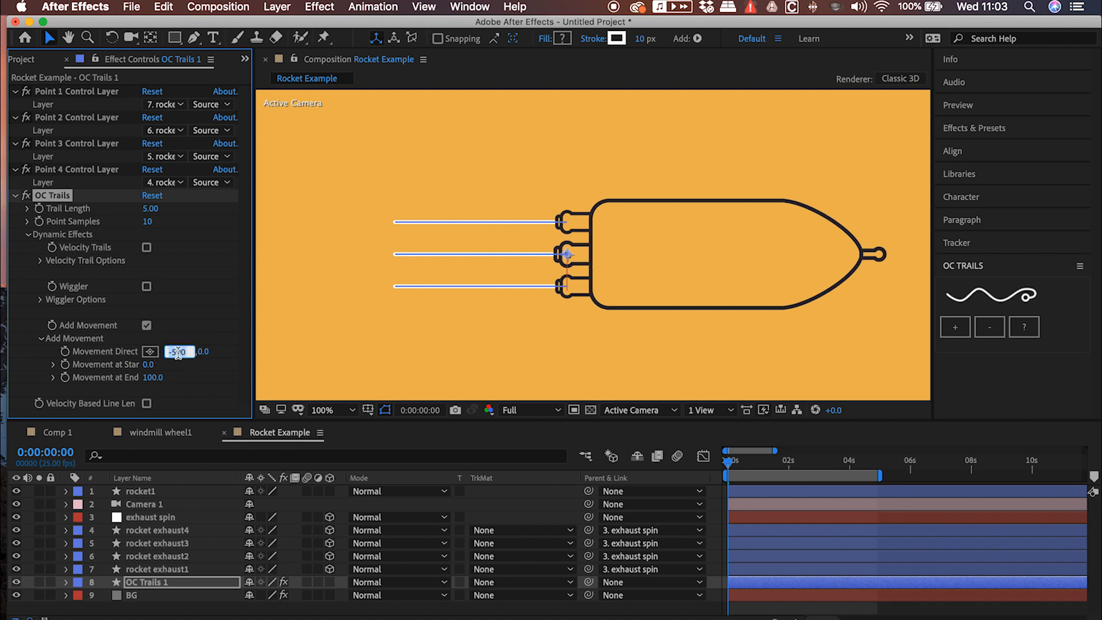
pyautogui.press('Return')
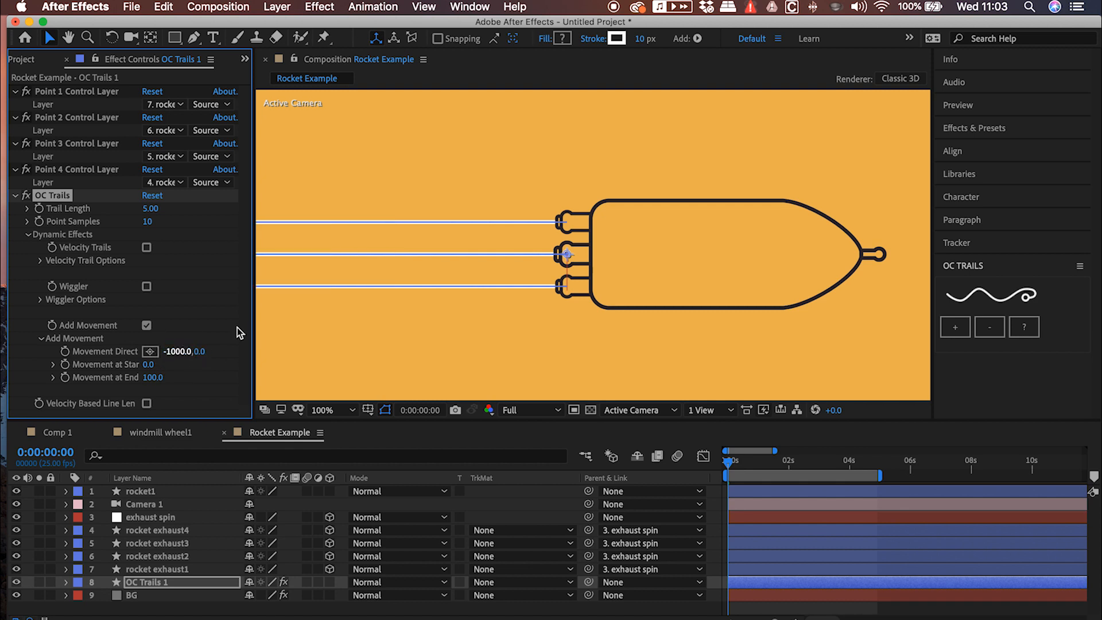
pyautogui.press(',')
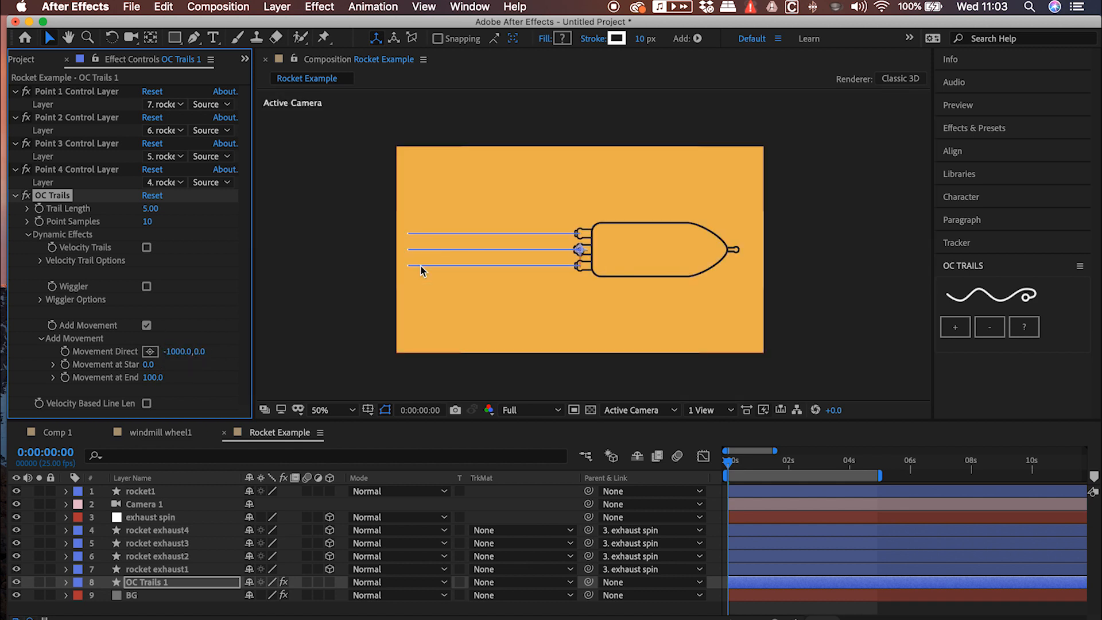
pyautogui.click(728, 461)
pyautogui.press('space')
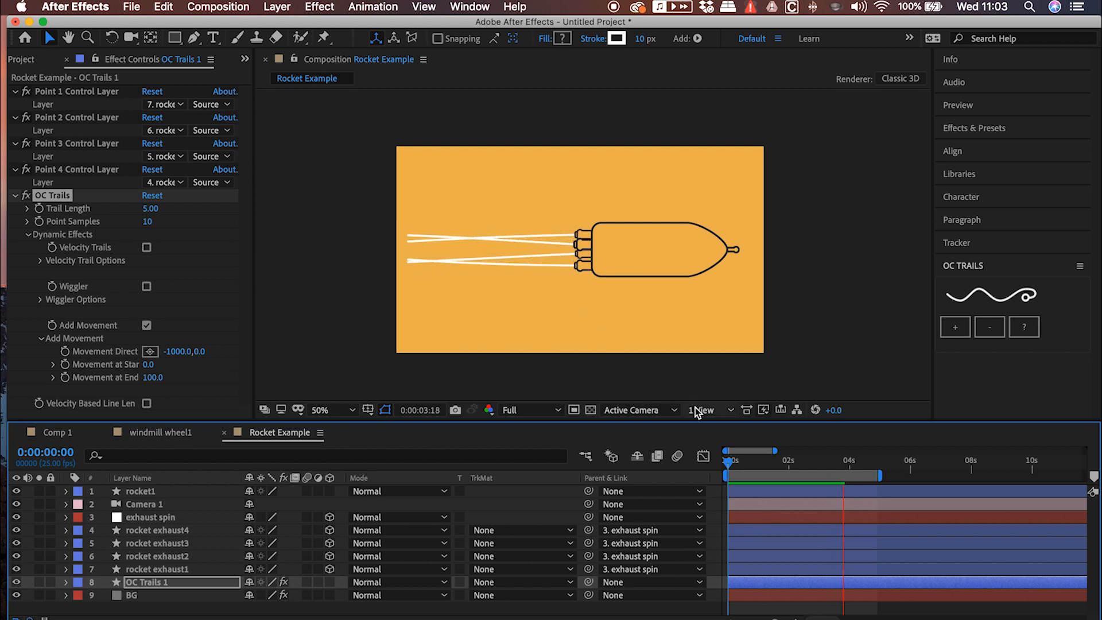
pyautogui.click(728, 465)
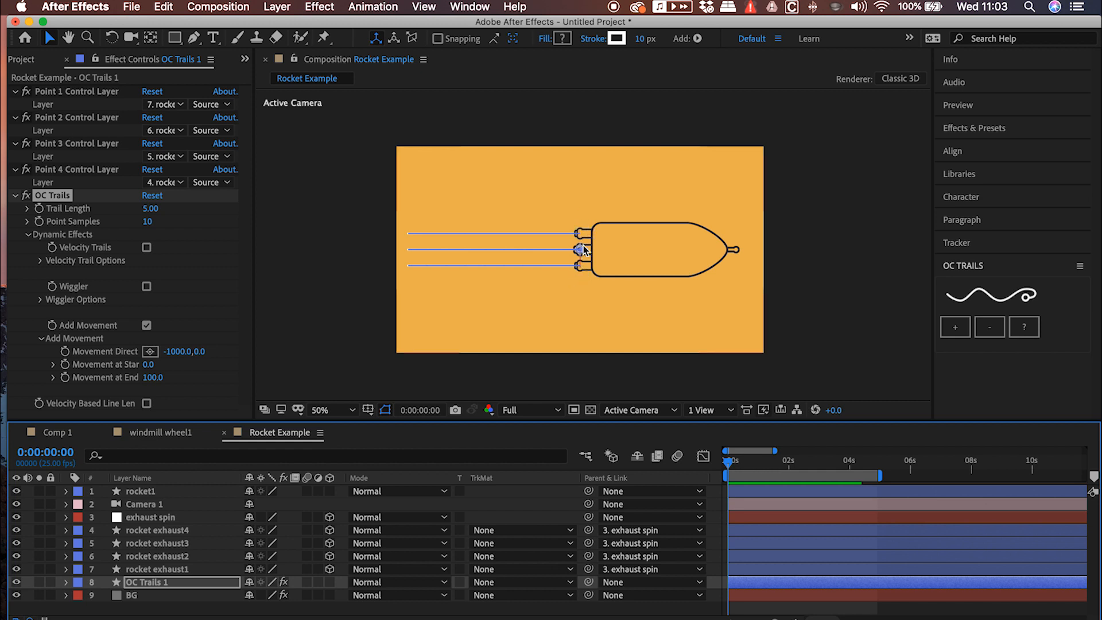
# Move to 0:00:01:08 and set the Trail Length of OC Trails to 10
pyautogui.moveTo(745, 459); pyautogui.dragTo(767, 459)
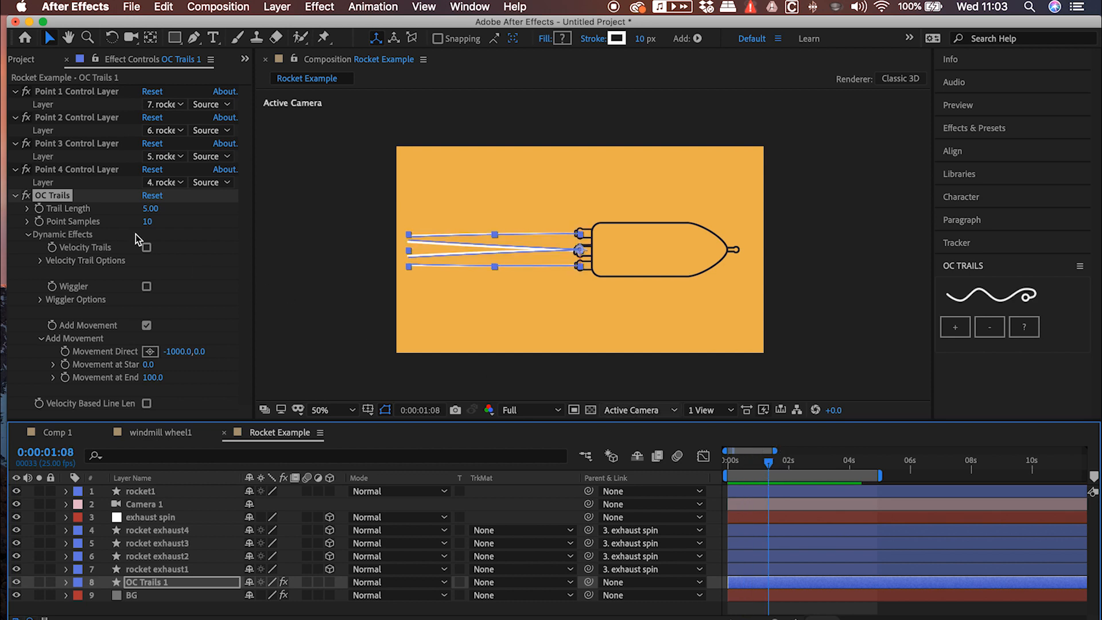
pyautogui.click(150, 208)
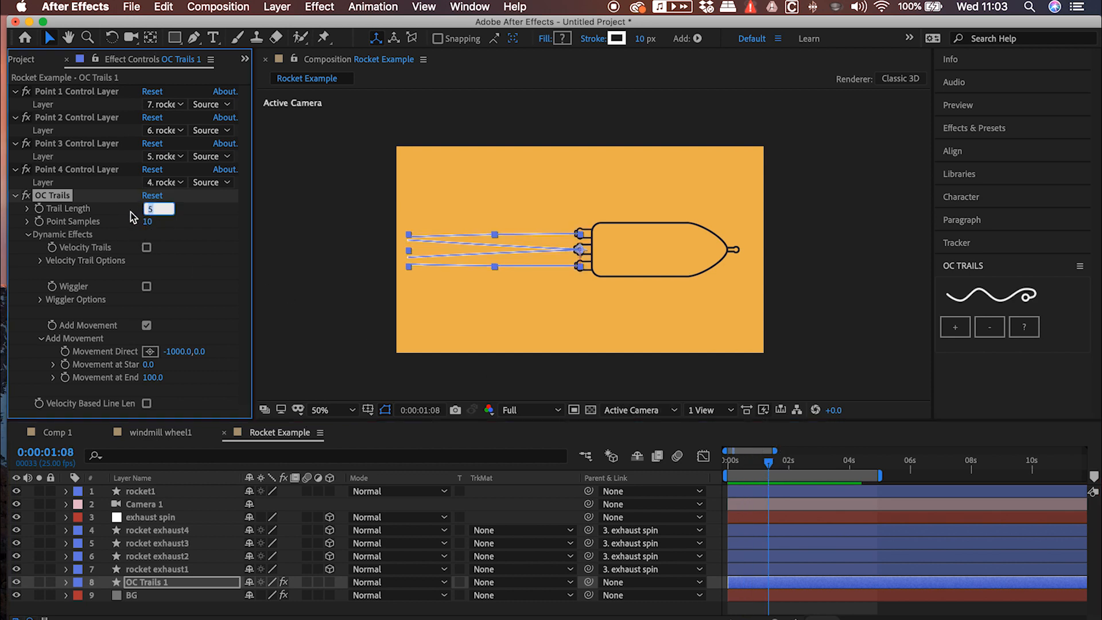
pyautogui.press('Return')
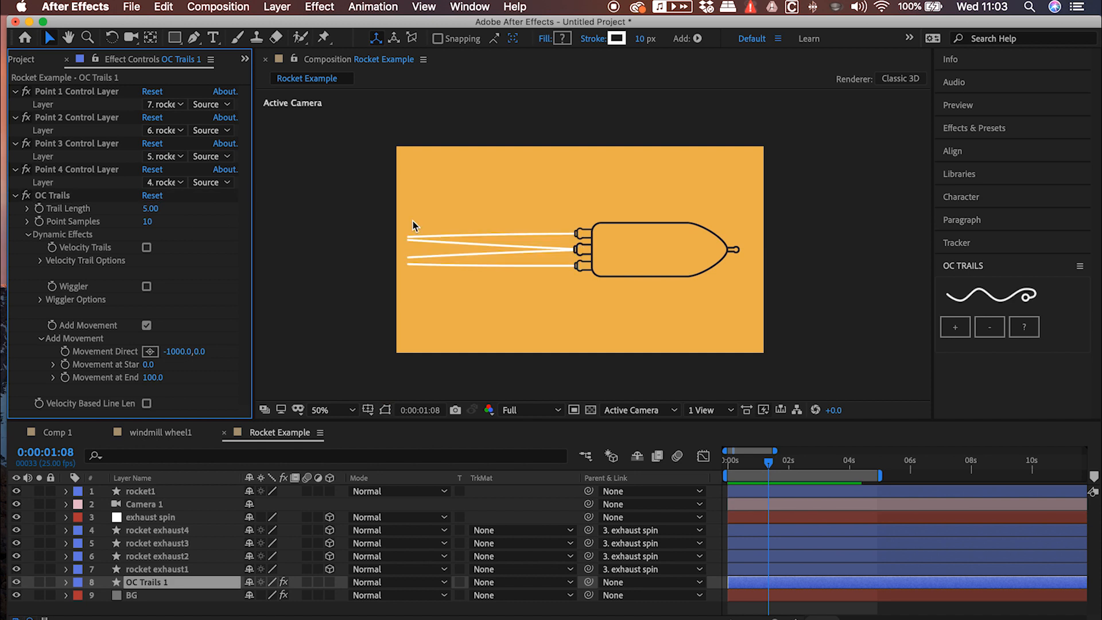
pyautogui.click(149, 210)
pyautogui.press('Return')
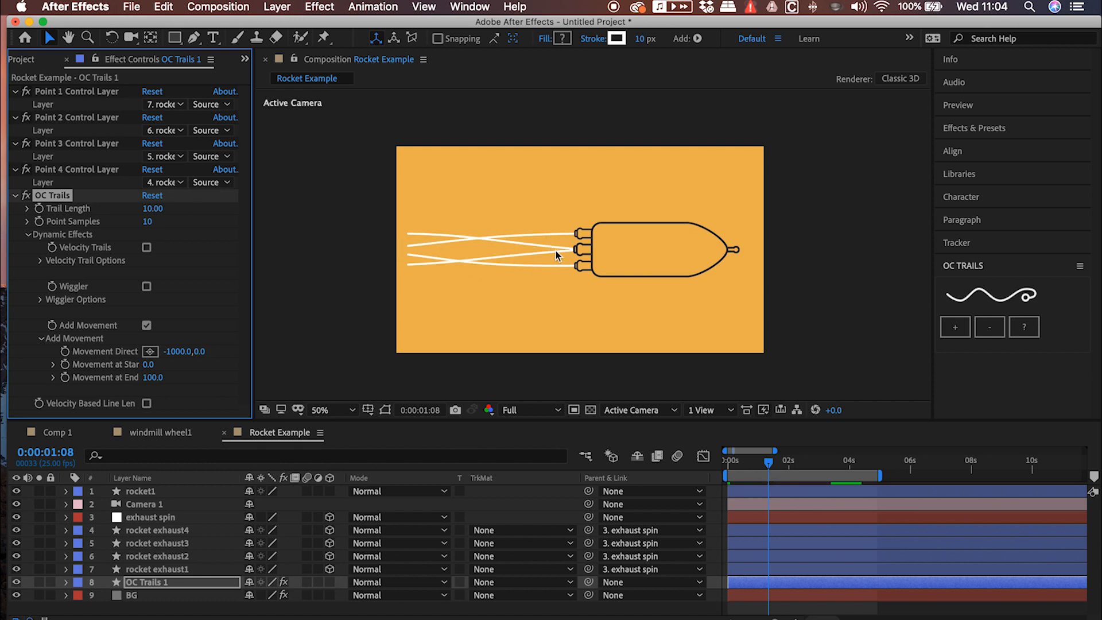
# Try other Trail Length values for OC Trails and restore the length to 10
pyautogui.click(154, 208)
pyautogui.press('Return')
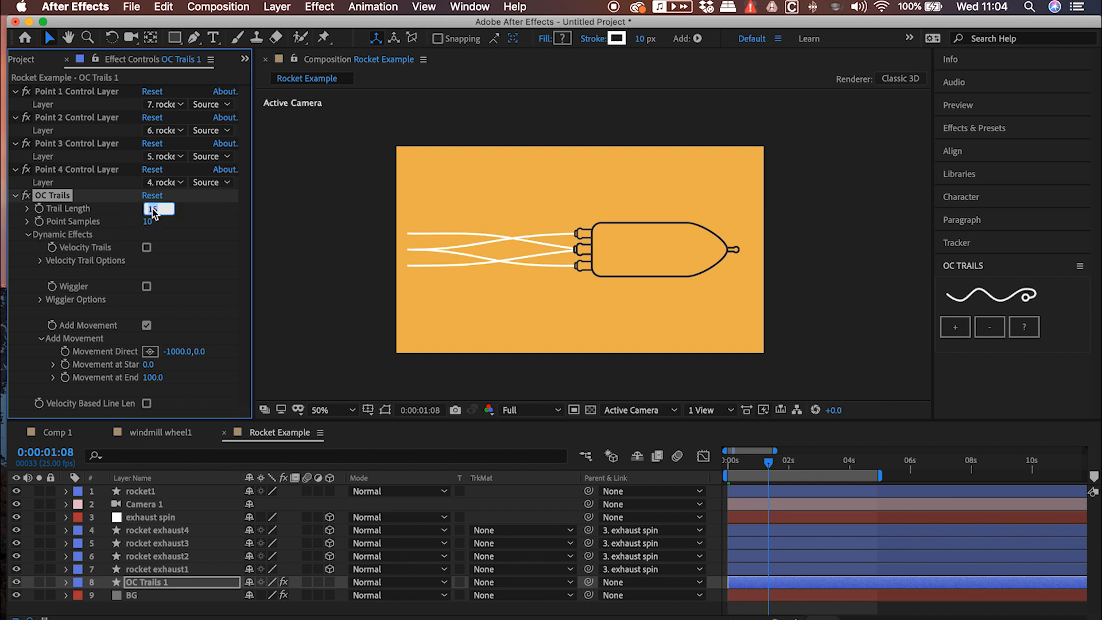
pyautogui.moveTo(154, 210); pyautogui.dragTo(120, 209)
pyautogui.click(154, 211)
pyautogui.write('10')
pyautogui.press('Return')
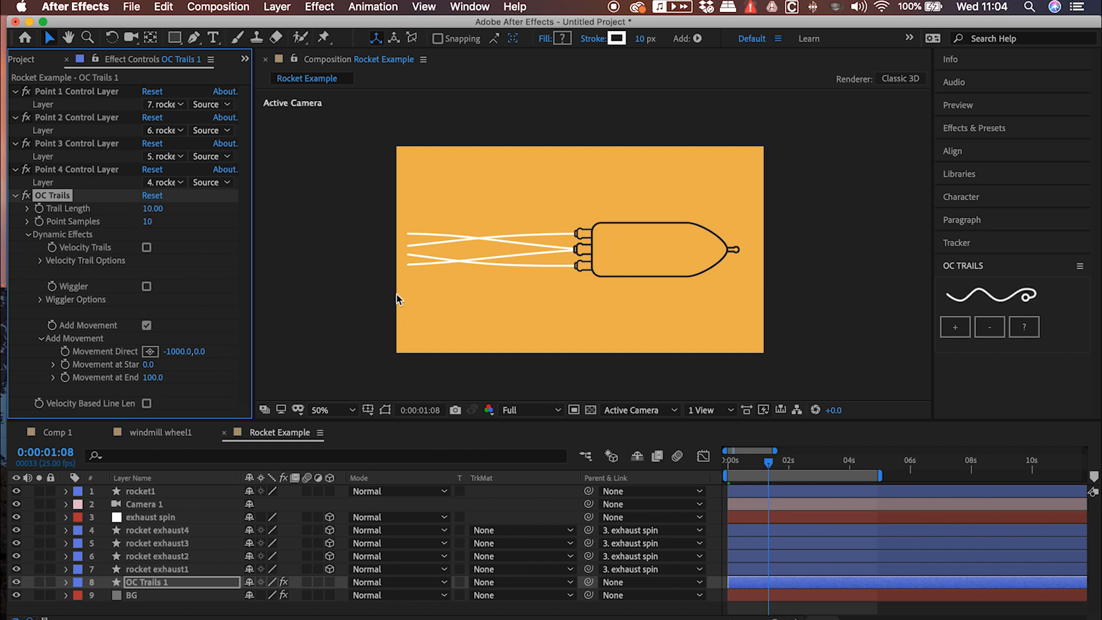
# Preview the trails from the start of the composition and scrub to 0:00:02:12
pyautogui.moveTo(737, 466); pyautogui.dragTo(716, 464)
pyautogui.press('space')
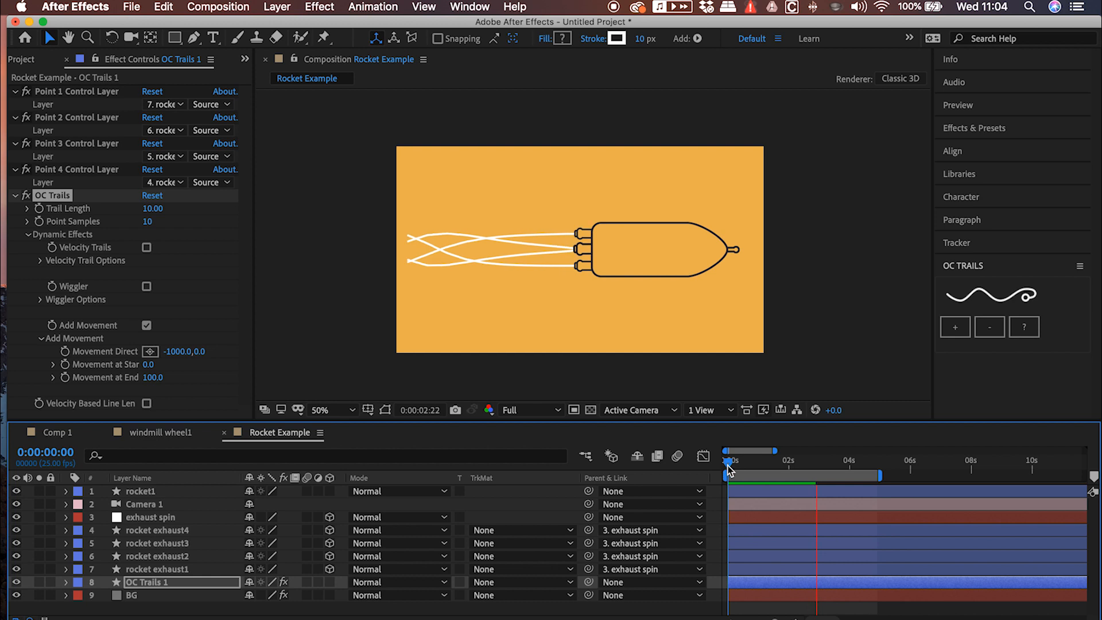
pyautogui.moveTo(742, 459); pyautogui.dragTo(804, 463)
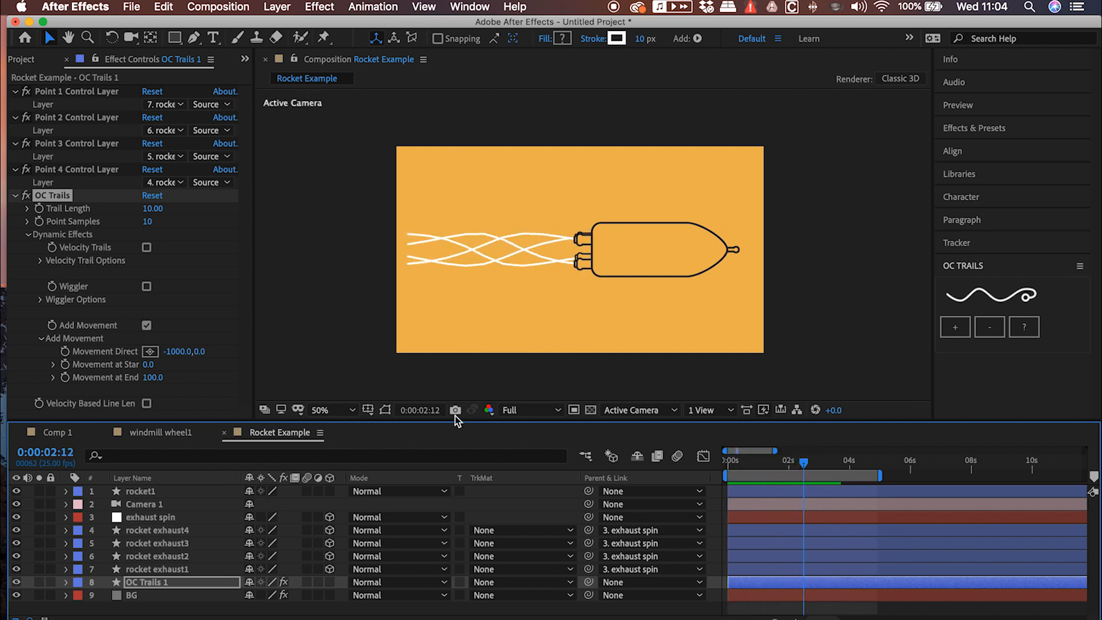
# Enable Velocity Trails on OC Trails, set its Velocity Amount to 359, and preview the animation from the start
pyautogui.click(147, 248)
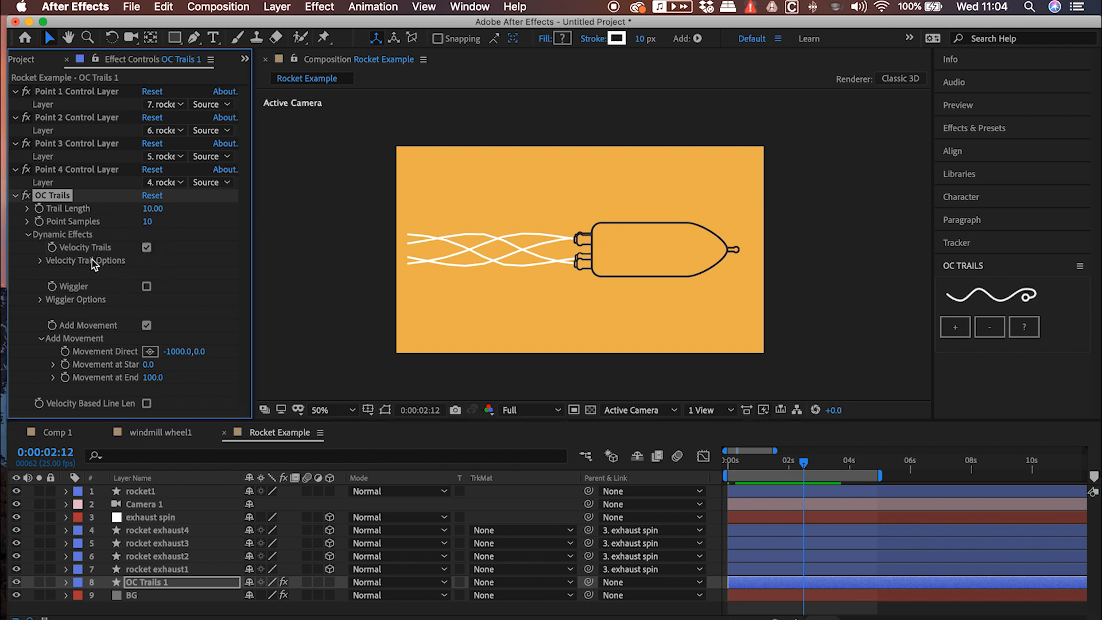
pyautogui.click(40, 260)
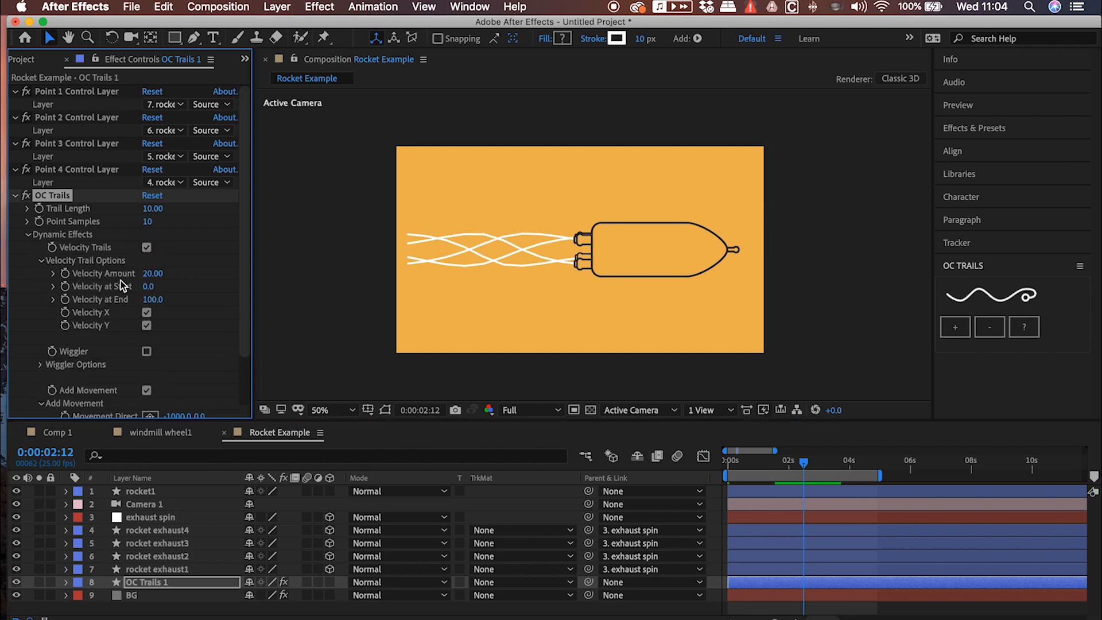
pyautogui.moveTo(147, 274); pyautogui.dragTo(408, 276)
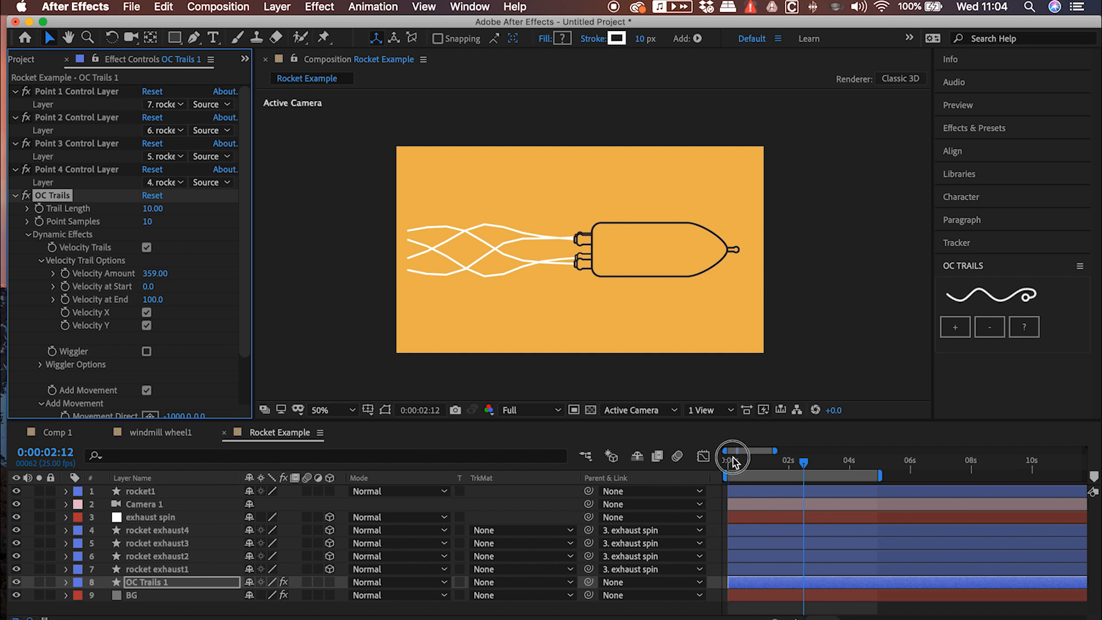
pyautogui.moveTo(732, 457); pyautogui.dragTo(720, 459)
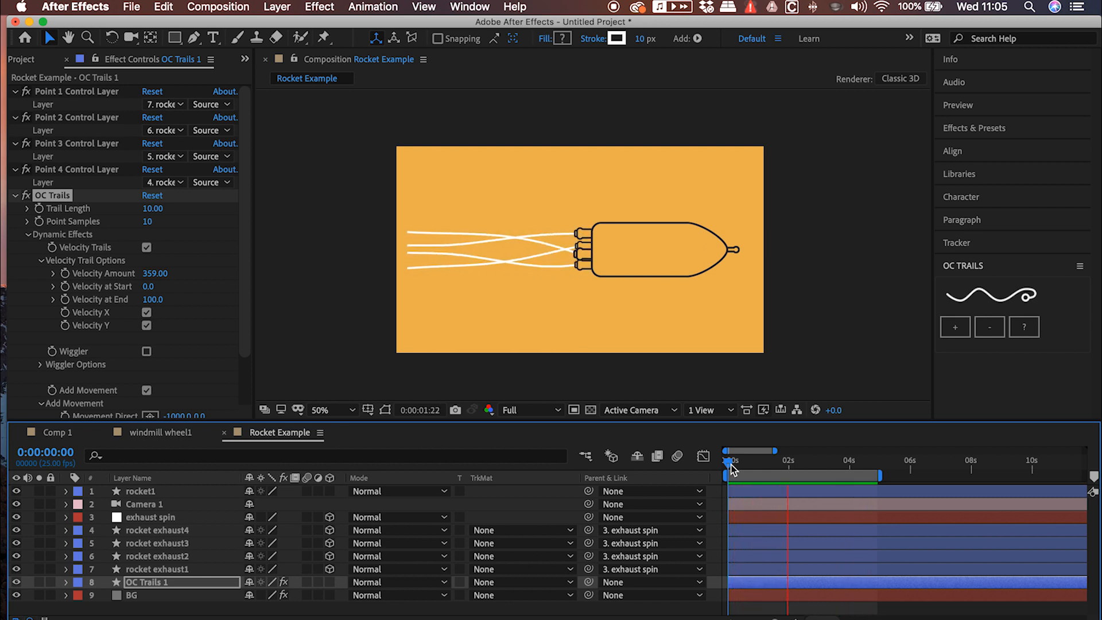
# Move to 0:00:02:14 and turn on RotoBezier for the Point 1 Trail path of the OC Trails 1 layer
pyautogui.moveTo(731, 466); pyautogui.dragTo(809, 467)
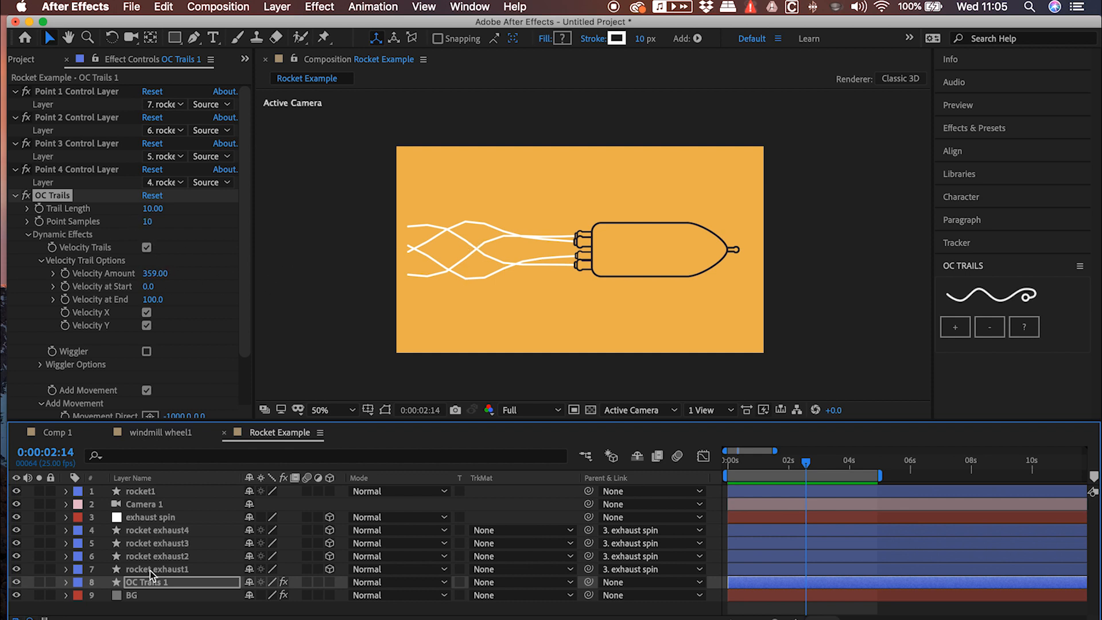
pyautogui.click(67, 582)
pyautogui.click(81, 582)
pyautogui.click(92, 595)
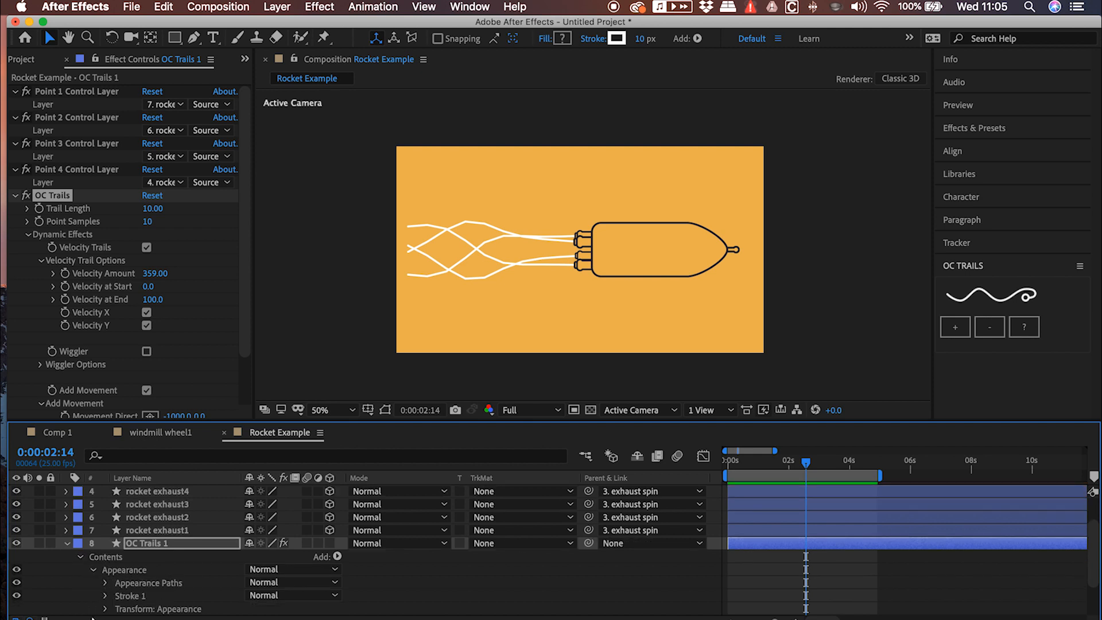
pyautogui.click(106, 584)
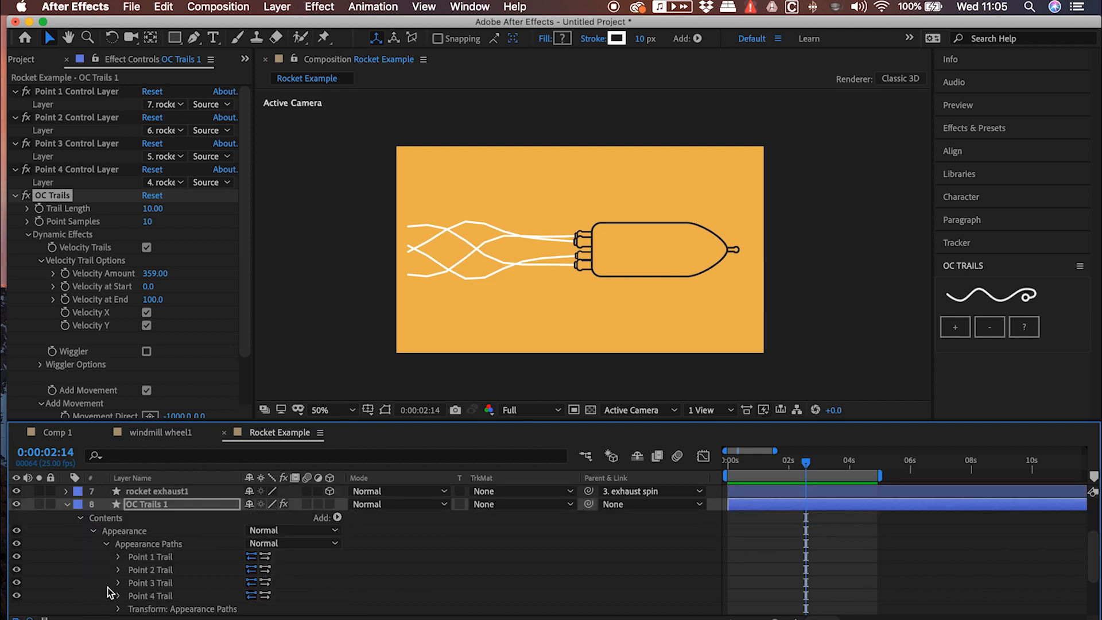
pyautogui.click(149, 556)
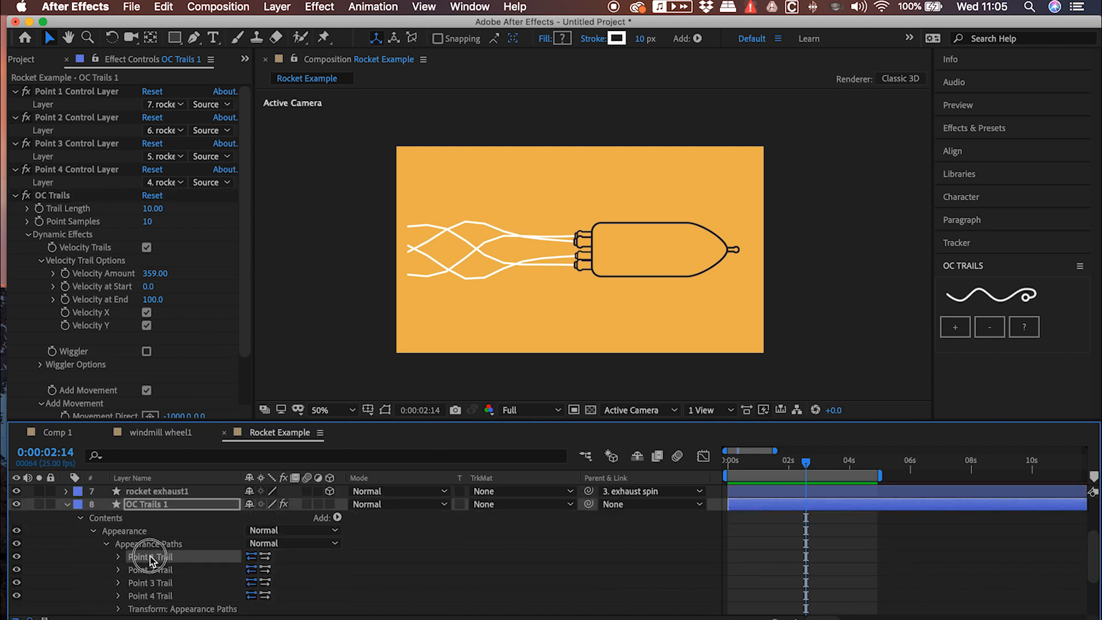
pyautogui.click(277, 7)
pyautogui.click(278, 7)
pyautogui.click(278, 7)
pyautogui.moveTo(308, 136)
pyautogui.click(467, 130)
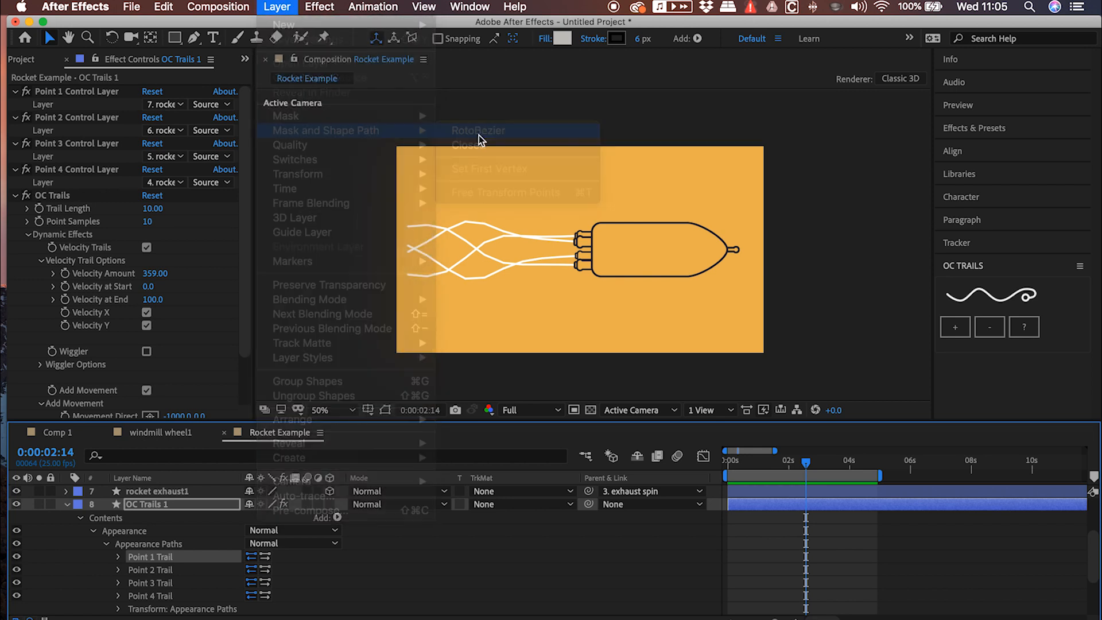
# Turn on RotoBezier for the Point 2, Point 3 and Point 4 Trail paths of OC Trails 1
pyautogui.click(141, 573)
pyautogui.click(277, 7)
pyautogui.moveTo(344, 132)
pyautogui.click(477, 133)
pyautogui.click(170, 587)
pyautogui.click(277, 7)
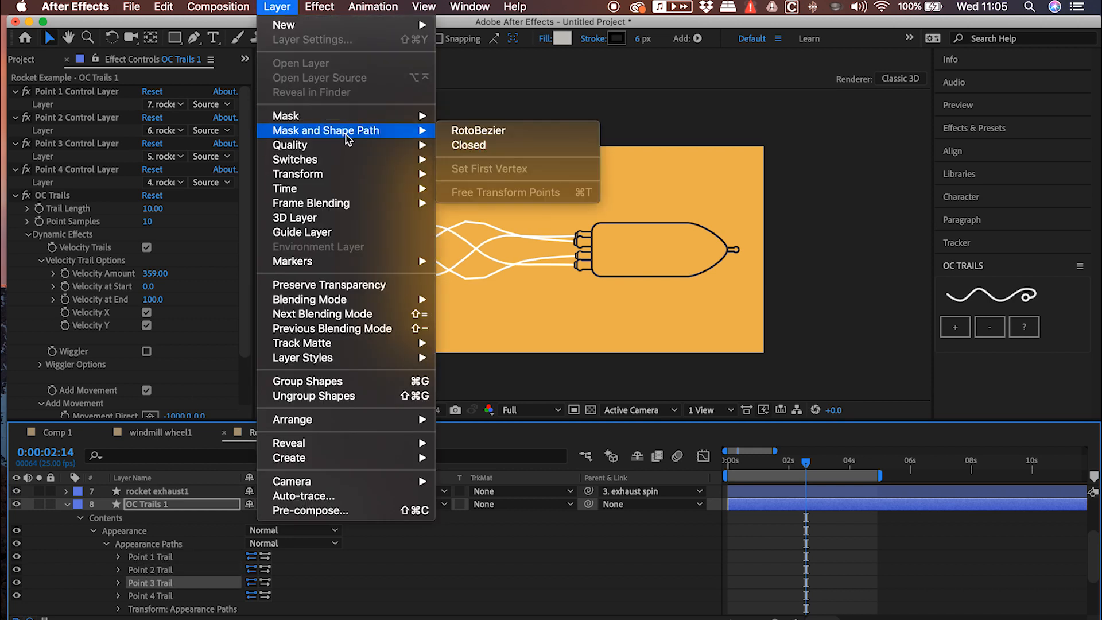
pyautogui.click(478, 130)
pyautogui.click(150, 596)
pyautogui.click(277, 7)
pyautogui.click(478, 131)
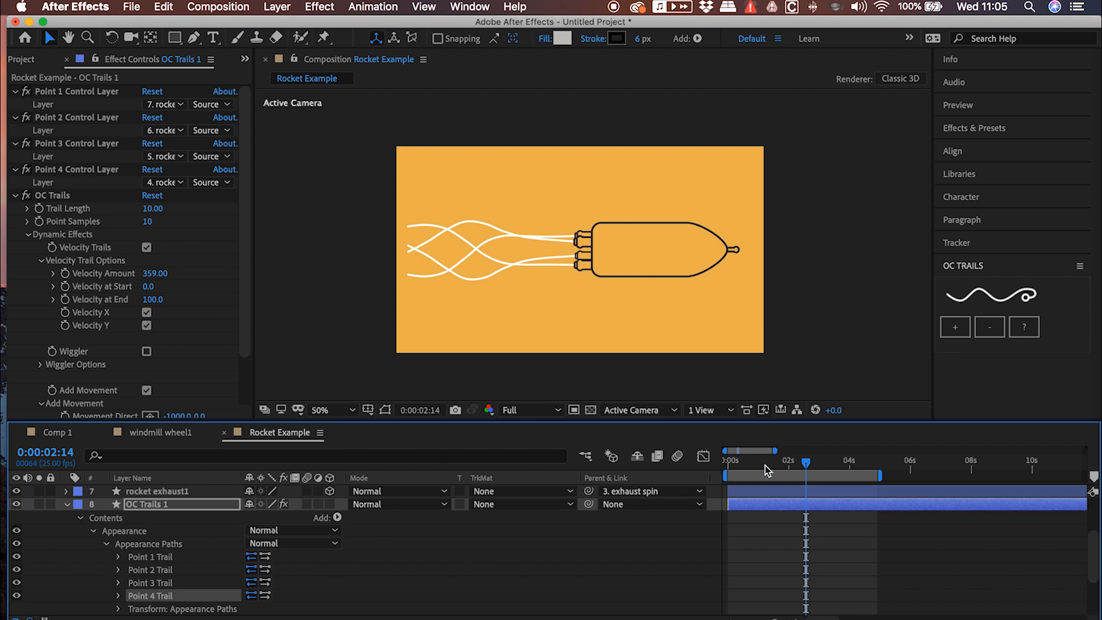
# Set the Point Samples of OC Trails to 20 and preview the smoothed trails
pyautogui.click(147, 221)
pyautogui.write('20')
pyautogui.press('Return')
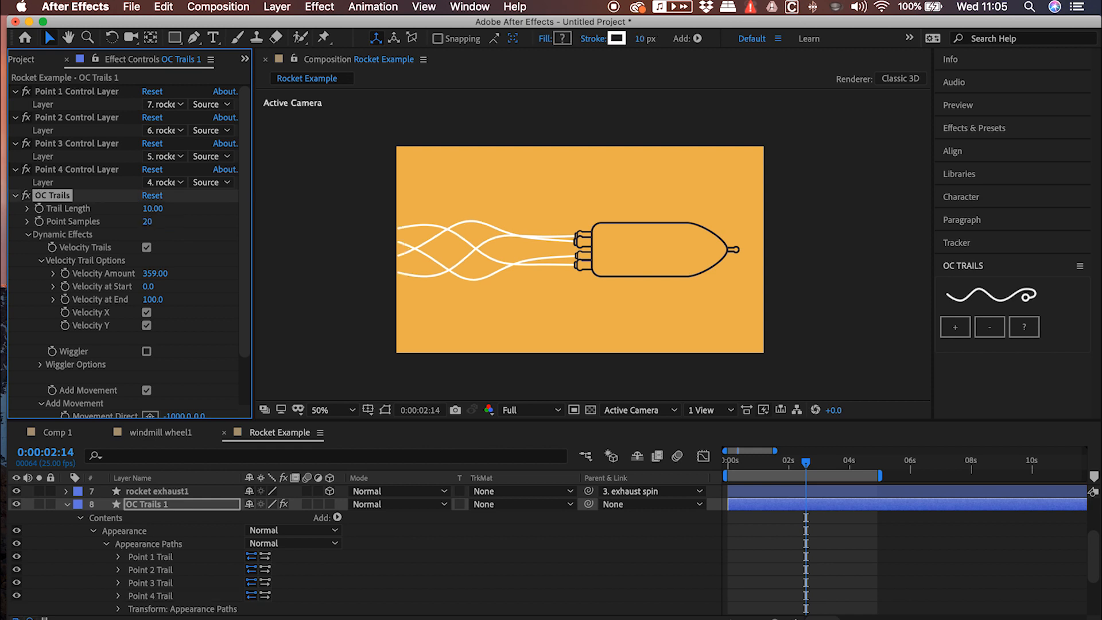
pyautogui.press('space')
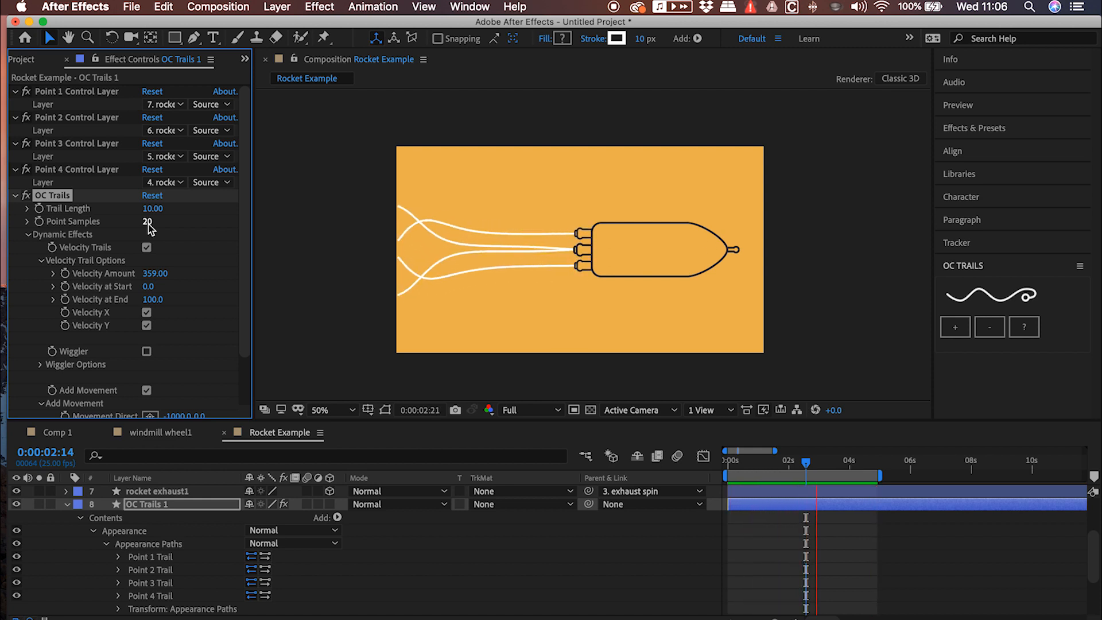
# Add a Repeater to the Appearance group of the OC Trails 1 layer
pyautogui.click(799, 464)
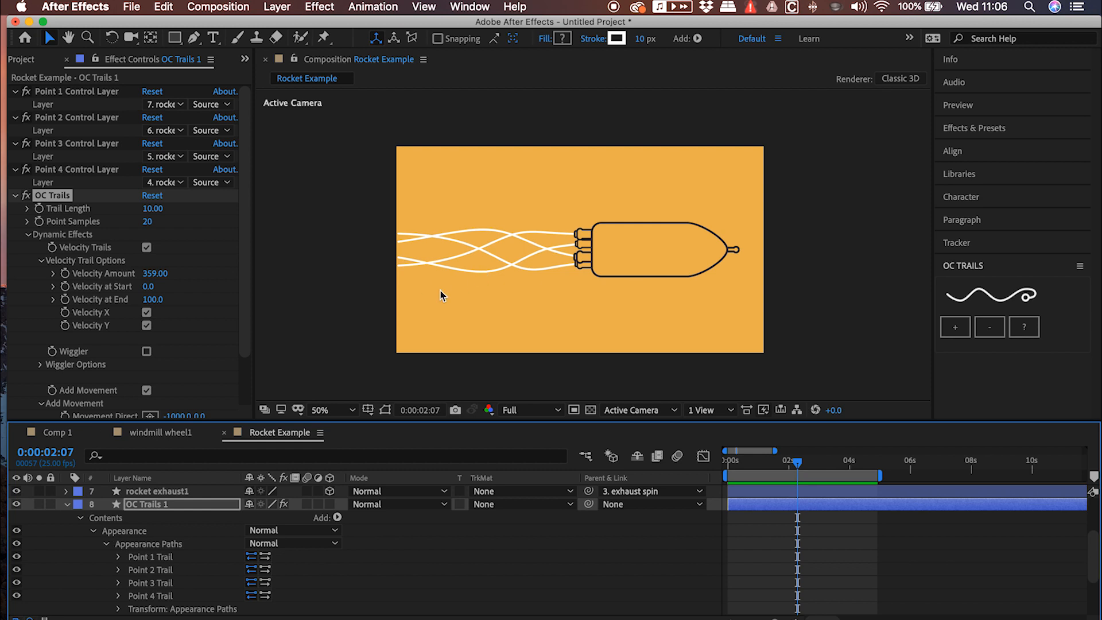
pyautogui.click(107, 545)
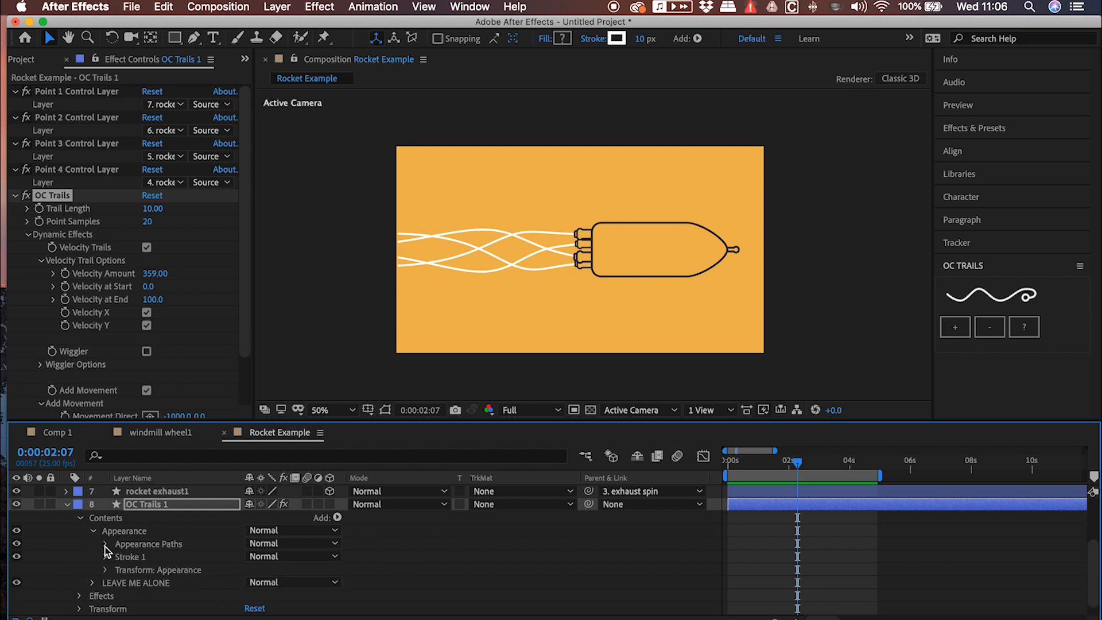
pyautogui.click(120, 542)
pyautogui.click(120, 531)
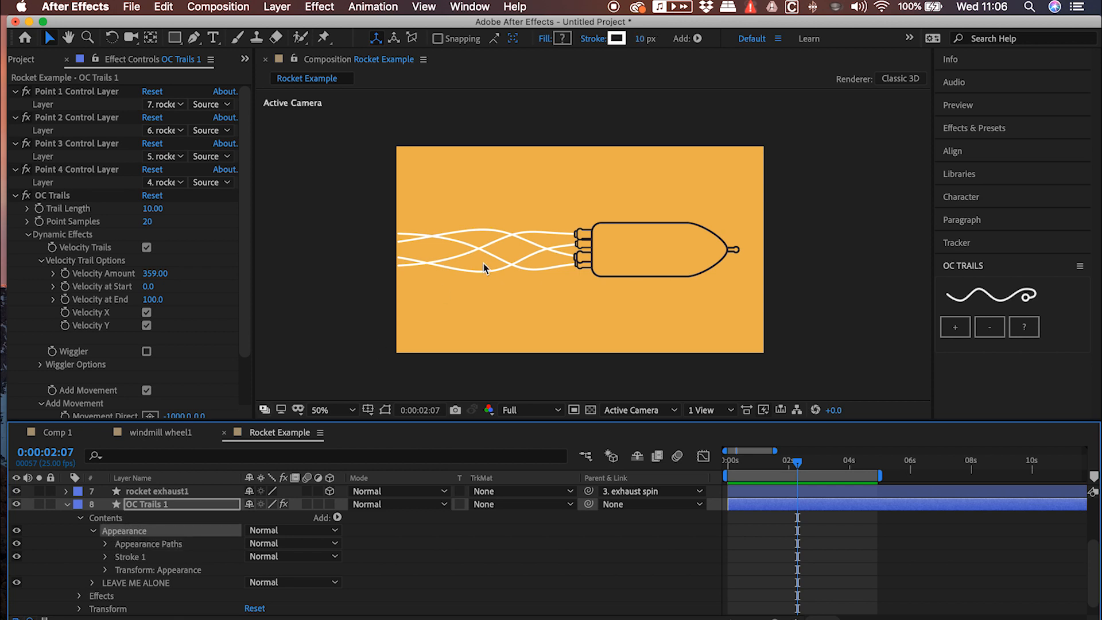
pyautogui.press('/')
pyautogui.press('space')
pyautogui.moveTo(471, 269); pyautogui.dragTo(555, 268)
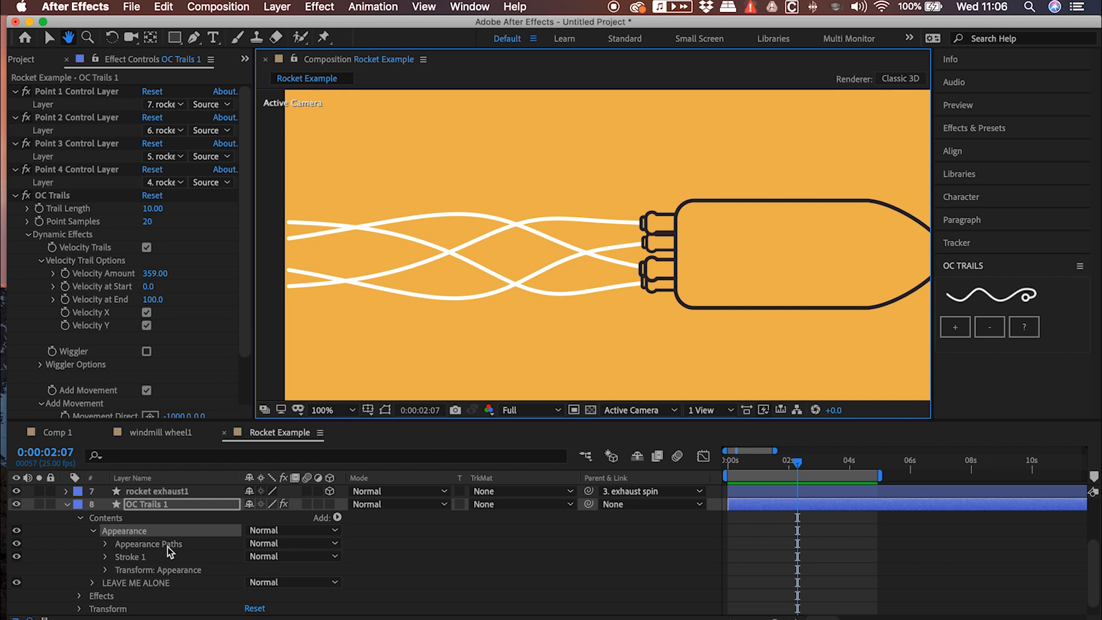
pyautogui.click(337, 517)
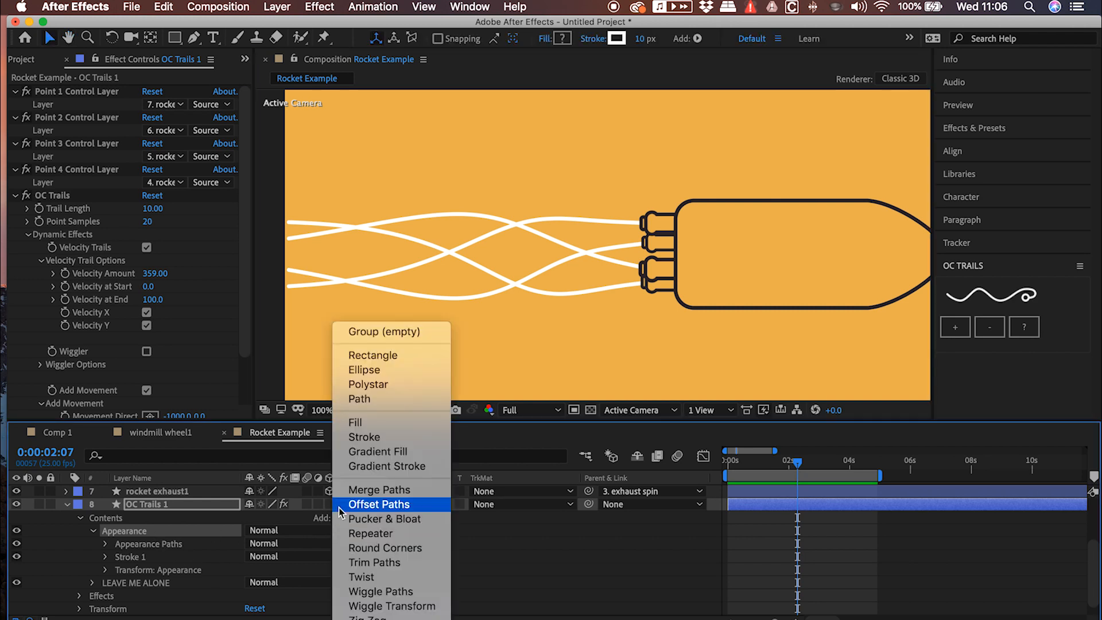
pyautogui.click(367, 534)
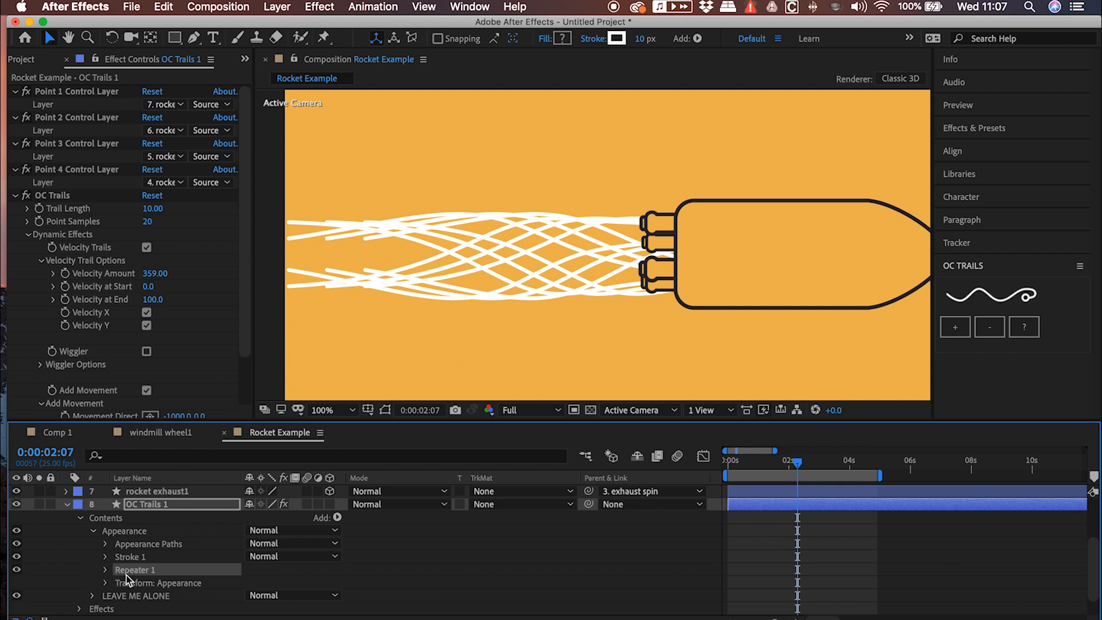
# In the repeater's transform, set the X position to 0 and the rotation to 0.5°
pyautogui.click(106, 570)
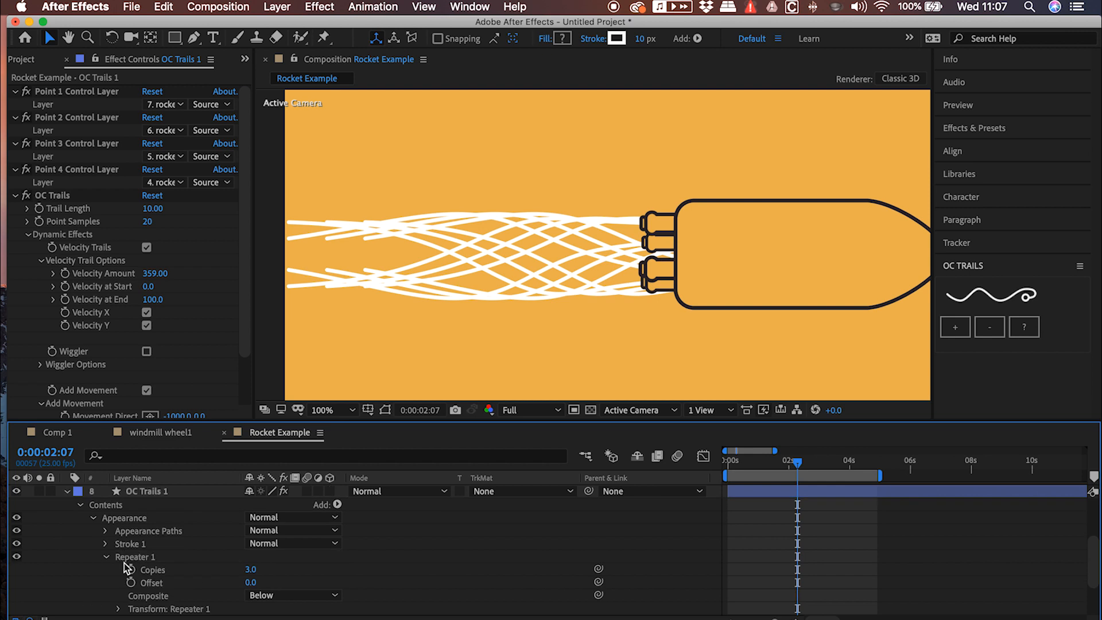
pyautogui.click(118, 609)
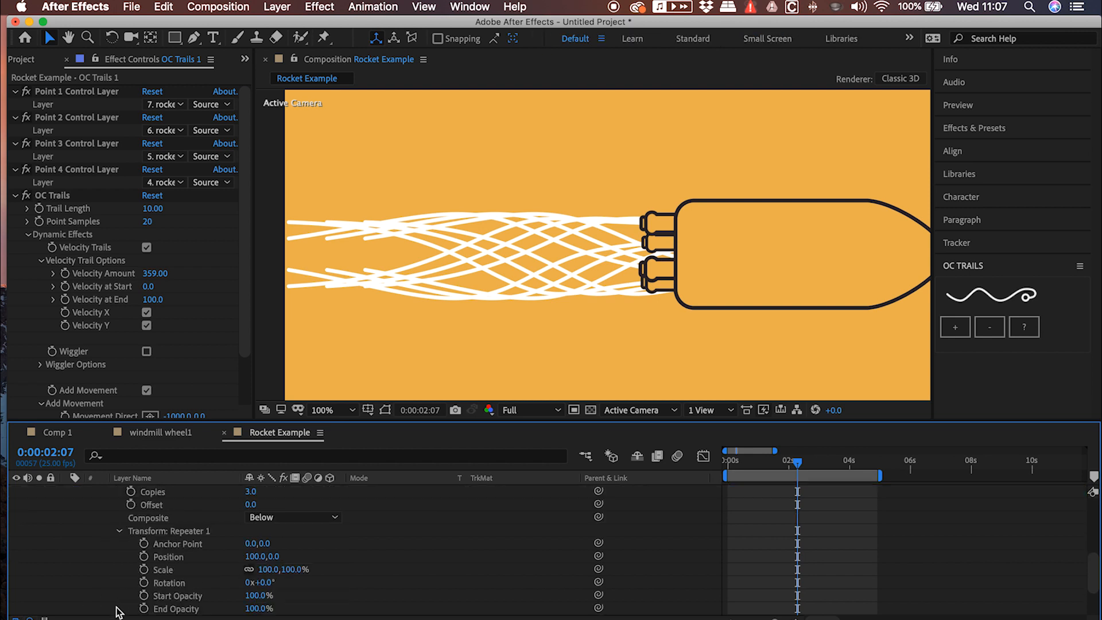
pyautogui.click(251, 556)
pyautogui.write('0')
pyautogui.press('Return')
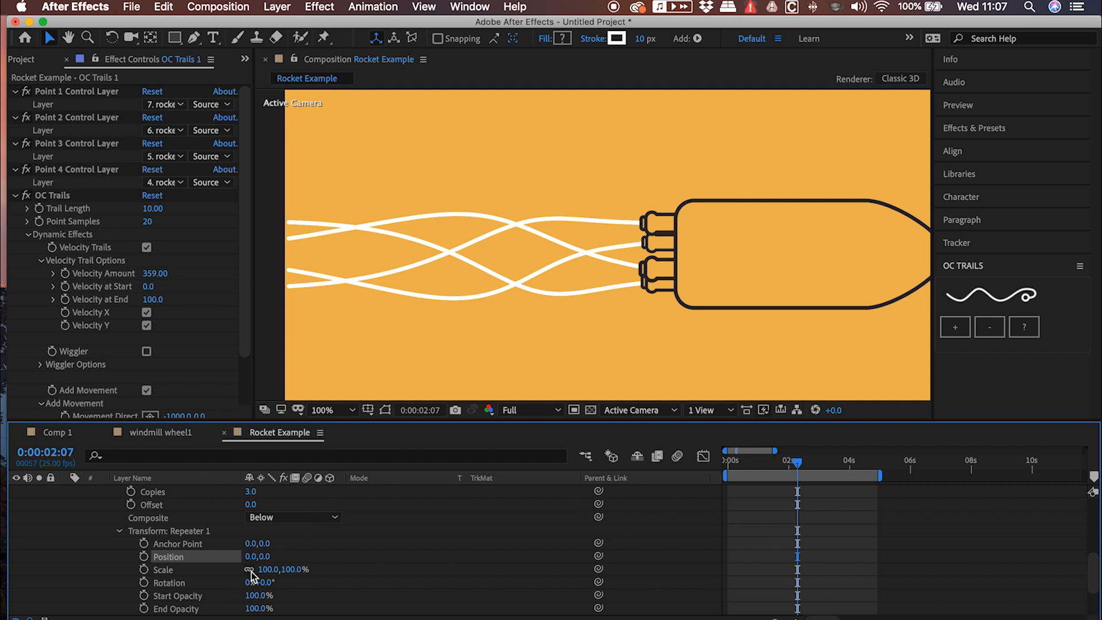
pyautogui.click(259, 582)
pyautogui.press('Return')
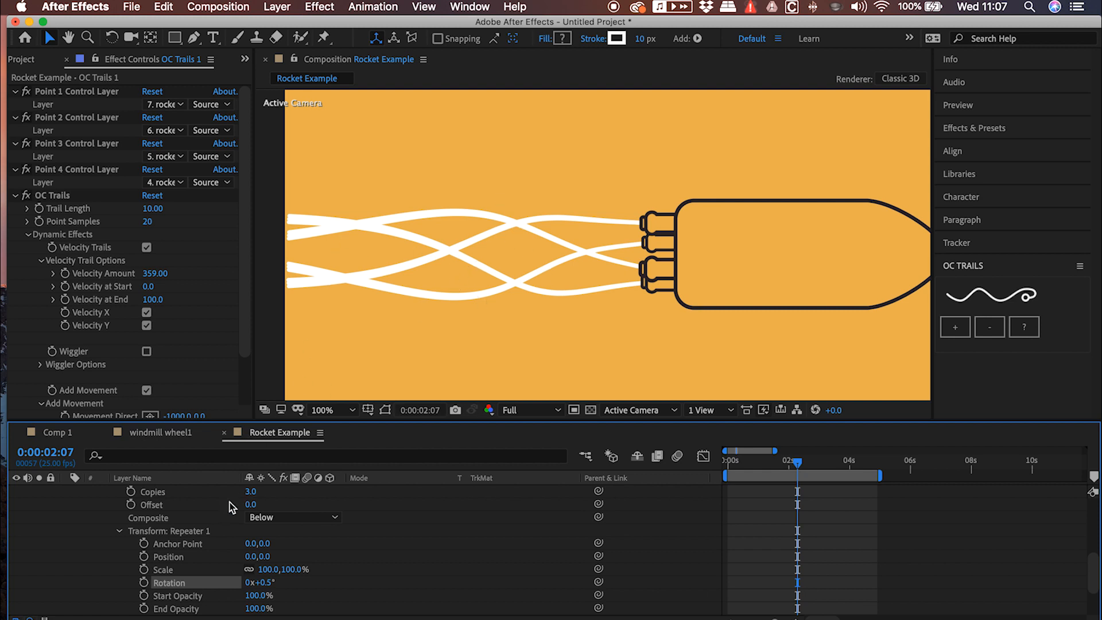
# Set the repeater's Copies to 6 and its Offset to -3
pyautogui.click(253, 494)
pyautogui.write('5')
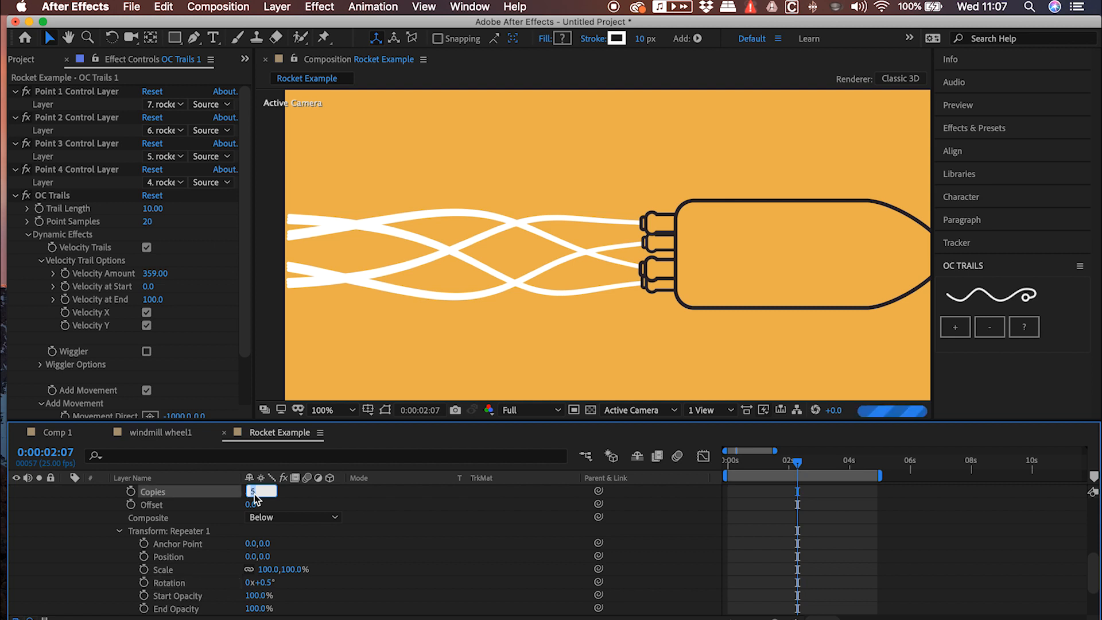
pyautogui.press('Up')
pyautogui.click(250, 505)
pyautogui.press('Down')
pyautogui.press('Down')
pyautogui.press('Down')
pyautogui.click(305, 505)
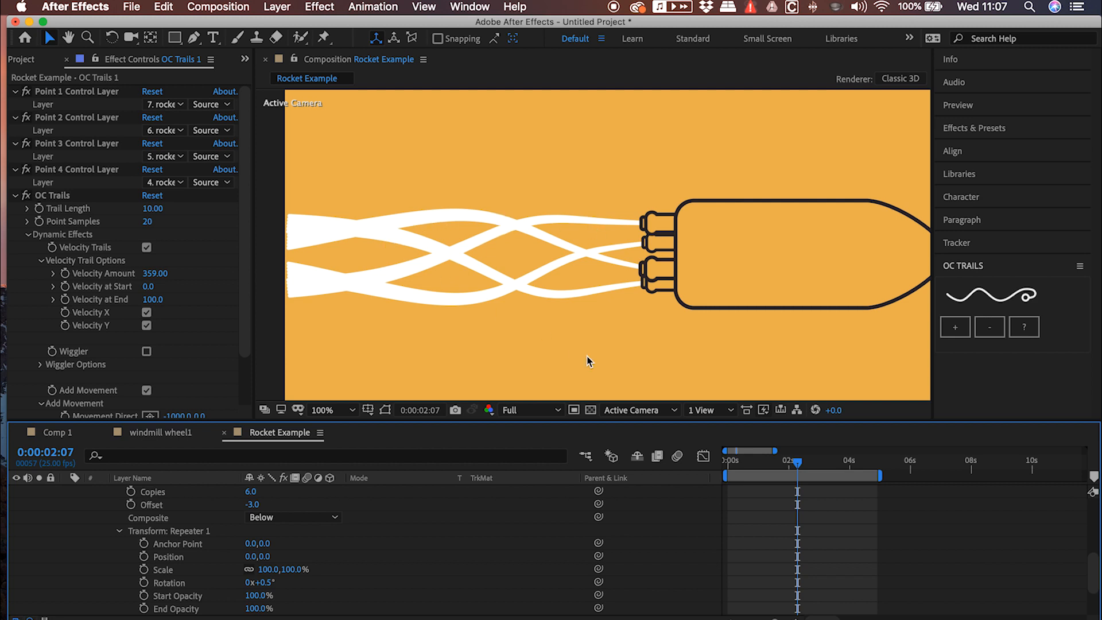
# Preview the widening exhaust trails from the start with the whole composition in view
pyautogui.moveTo(744, 468); pyautogui.dragTo(696, 464)
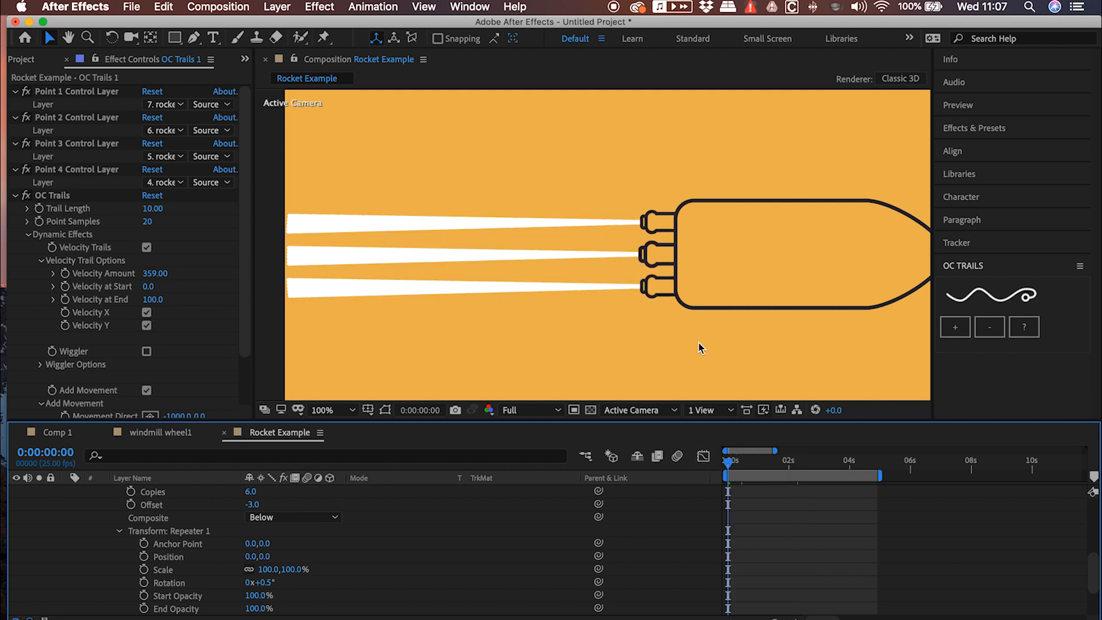
pyautogui.press(',')
pyautogui.press(',')
pyautogui.press('space')
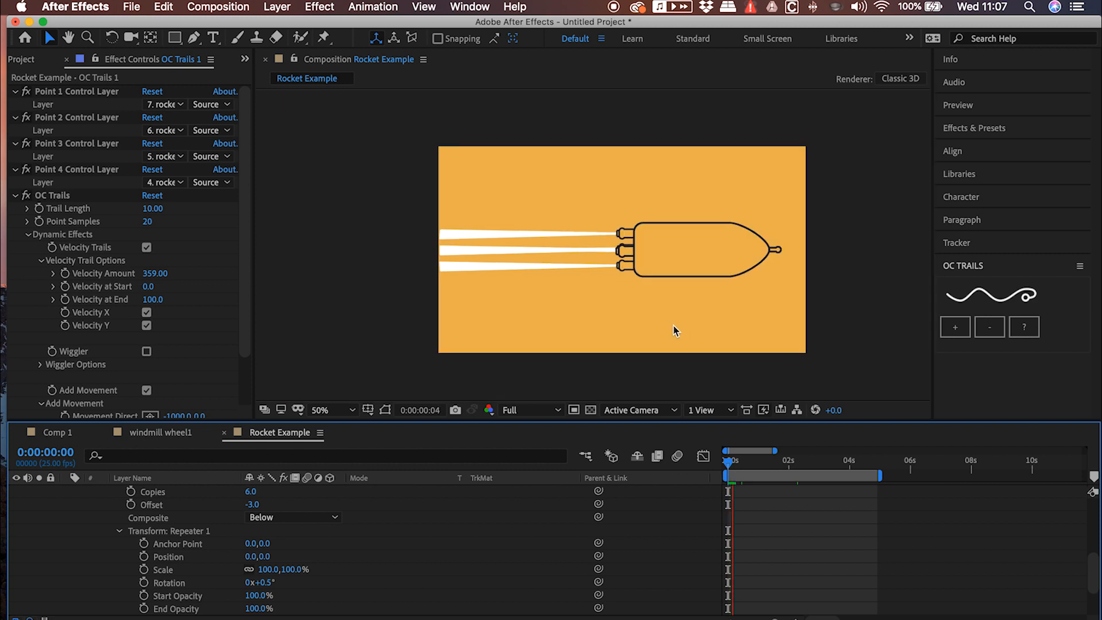